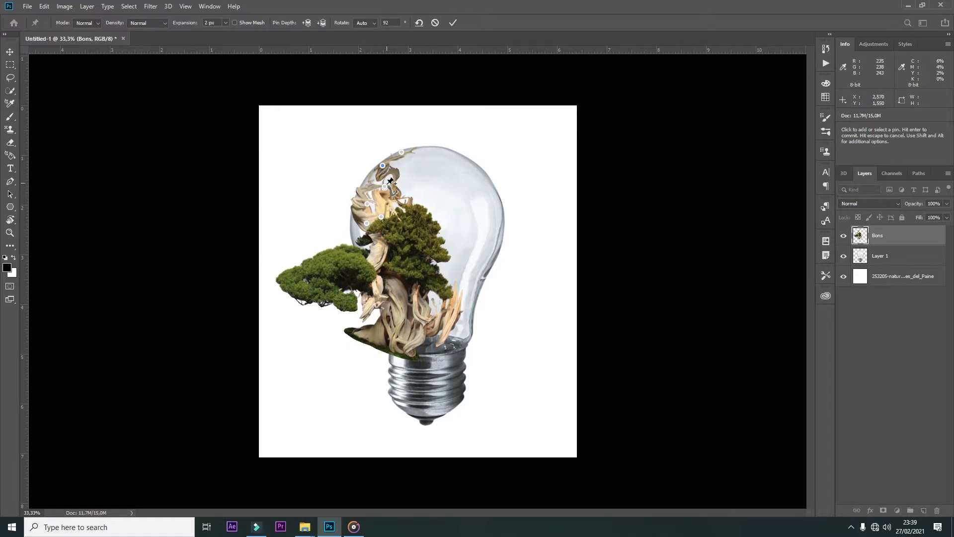
# Step: Apply the puppet warp and warp the bonsai's lower part sideways towards the centre of the bulb's socket
pyautogui.press('Return')
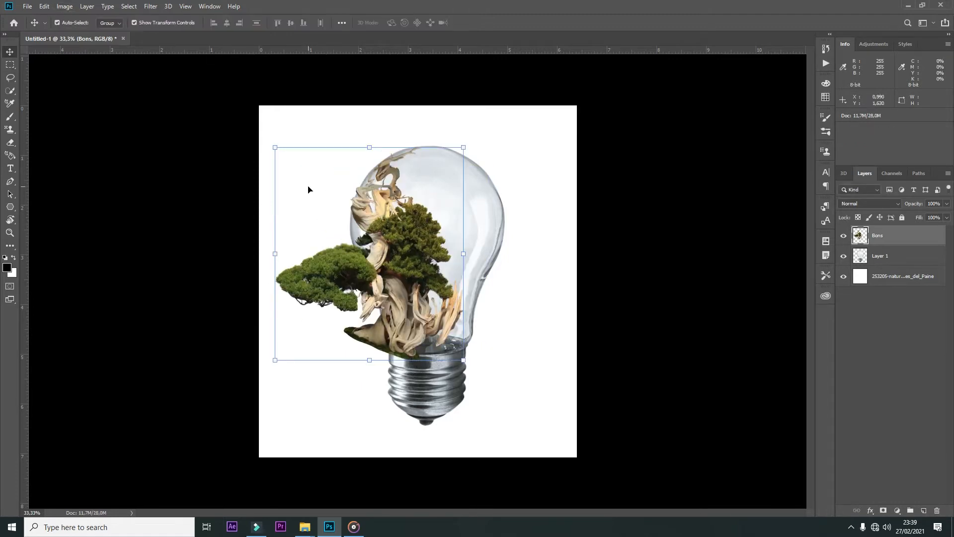
pyautogui.click(44, 6)
pyautogui.moveTo(60, 232)
pyautogui.click(179, 300)
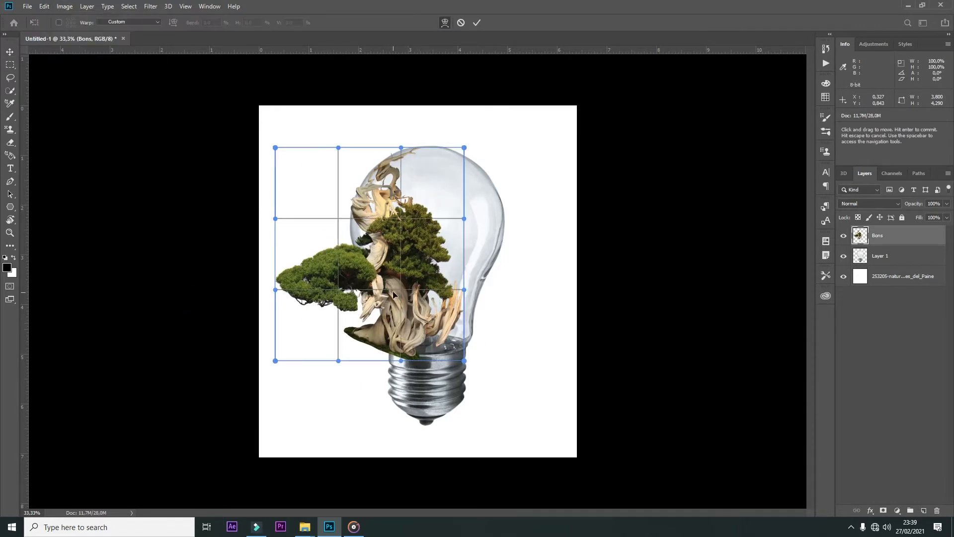
pyautogui.moveTo(396, 294); pyautogui.dragTo(414, 290)
pyautogui.moveTo(402, 361); pyautogui.dragTo(447, 355)
pyautogui.moveTo(339, 361); pyautogui.dragTo(369, 363)
pyautogui.moveTo(275, 291); pyautogui.dragTo(279, 302)
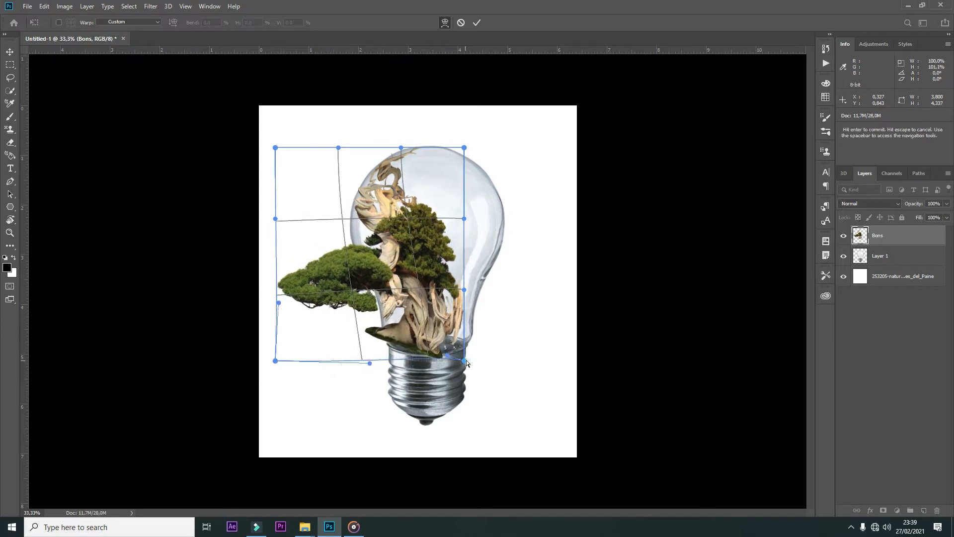
# Step: Widen and pull down the bonsai's warp so its mossy base fits across the bulb's socket opening, and apply it
pyautogui.moveTo(465, 361); pyautogui.dragTo(483, 330)
pyautogui.moveTo(465, 218); pyautogui.dragTo(521, 183)
pyautogui.moveTo(370, 363); pyautogui.dragTo(448, 397)
pyautogui.moveTo(483, 328); pyautogui.dragTo(483, 317)
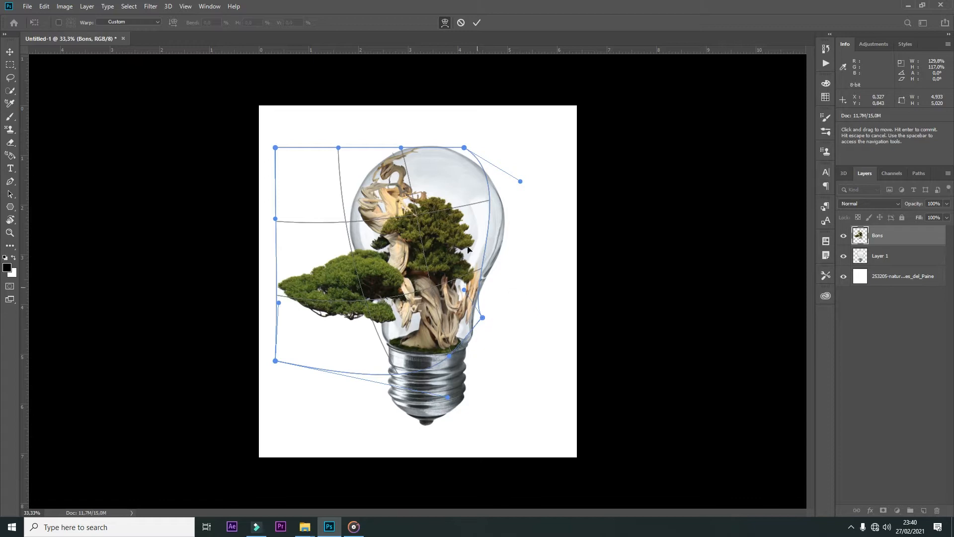
pyautogui.press('Return')
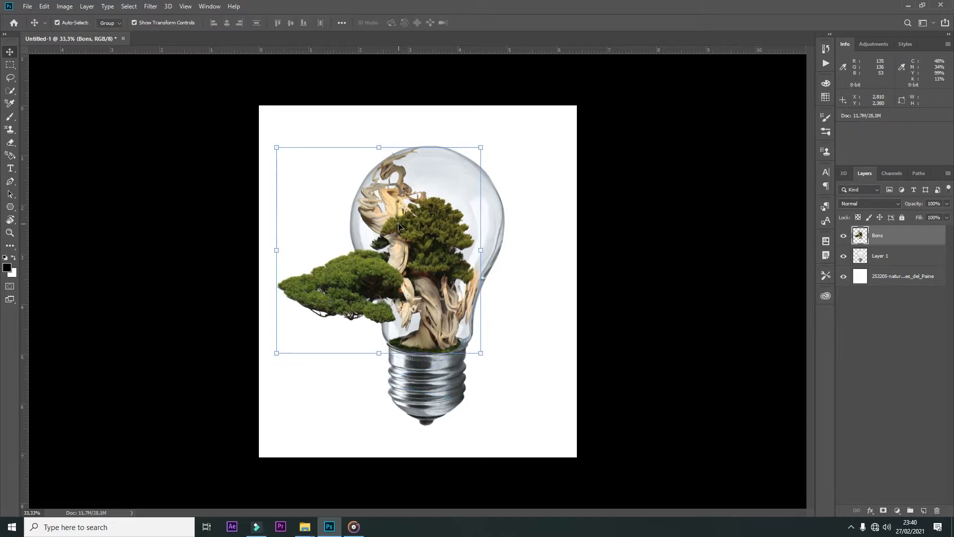
# Step: Rotate the bonsai very slightly, apply the transform, and select the white background layer
pyautogui.moveTo(488, 141); pyautogui.dragTo(485, 139)
pyautogui.press('Return')
pyautogui.click(532, 216)
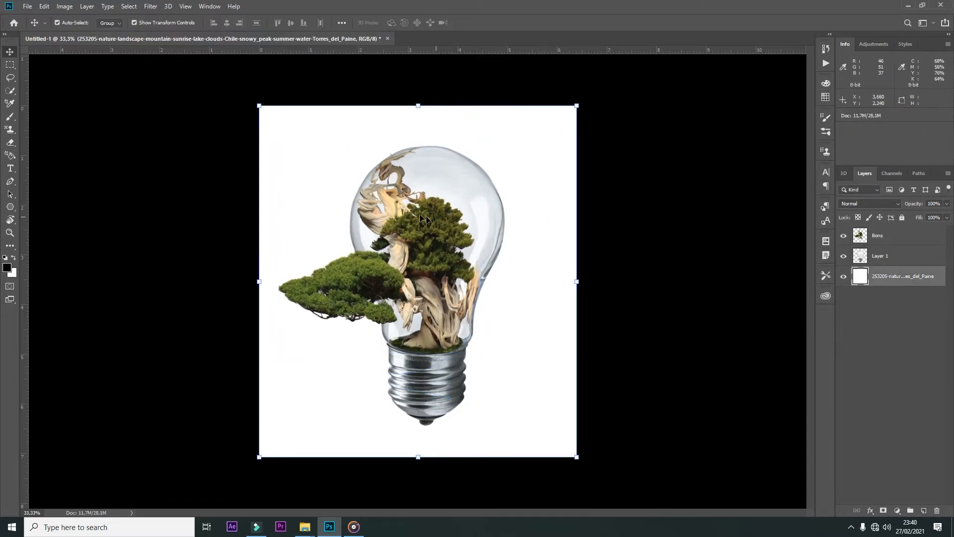
# Step: Outline the stray twig poking past the bulb's upper glass edge with the Pen tool and delete it from the Bons layer
pyautogui.hotkey('ctrl', '+')
pyautogui.hotkey('ctrl', '+')
pyautogui.hotkey('ctrl', '+')
pyautogui.moveTo(415, 214); pyautogui.dragTo(415, 263)
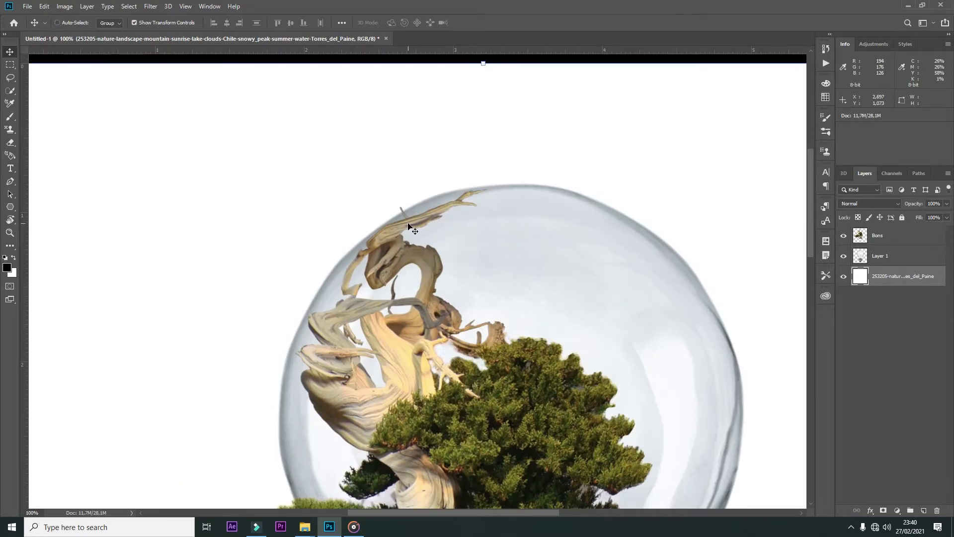
pyautogui.scroll(2, 408, 226)
pyautogui.press('p')
pyautogui.rightClick(396, 186)
pyautogui.click(422, 230)
pyautogui.press('Return')
pyautogui.click(884, 239)
pyautogui.press('Delete')
pyautogui.hotkey('ctrl', 'd')
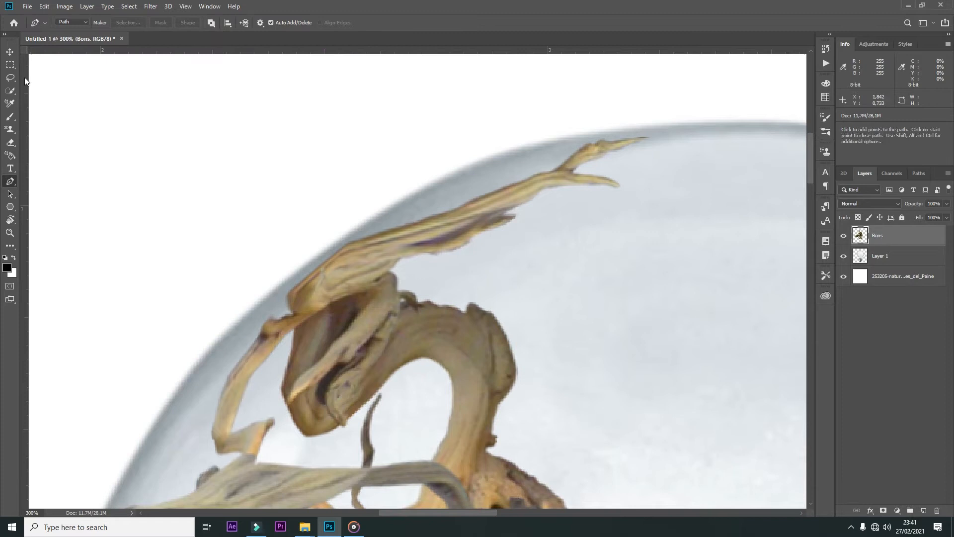
# Step: Add a Hue/Saturation adjustment clipped to the Bons layer and shift the hue to give the tree a greener tone
pyautogui.click(10, 52)
pyautogui.scroll(-5, 617, 214)
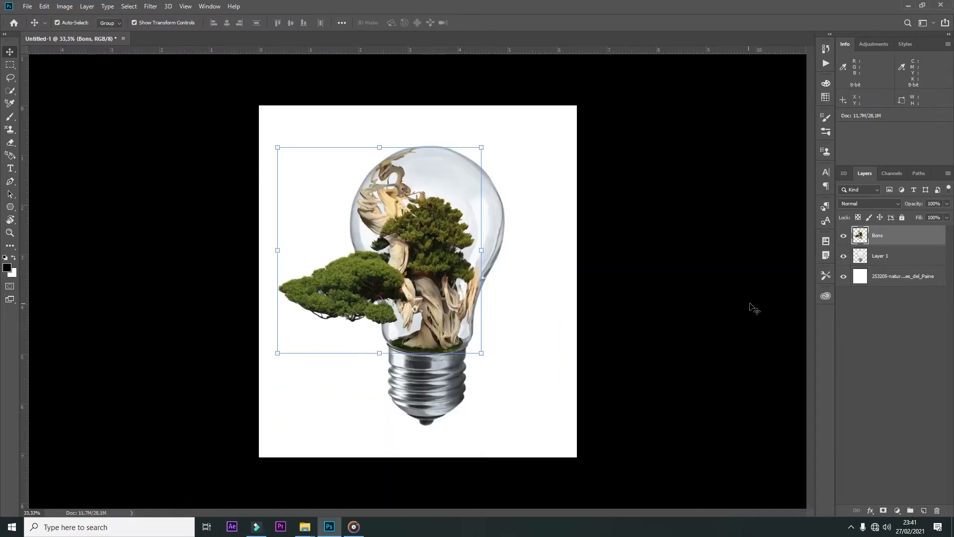
pyautogui.click(897, 511)
pyautogui.click(895, 414)
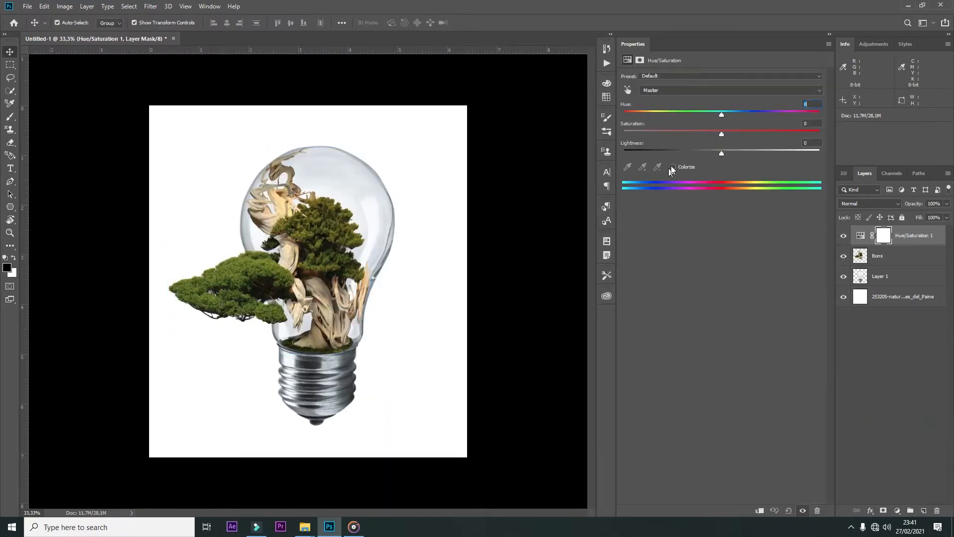
pyautogui.moveTo(717, 115); pyautogui.dragTo(709, 114)
pyautogui.moveTo(721, 152); pyautogui.dragTo(719, 153)
pyautogui.moveTo(710, 114); pyautogui.dragTo(738, 115)
pyautogui.hotkey('ctrl', 'alt', 'g')
pyautogui.click(829, 33)
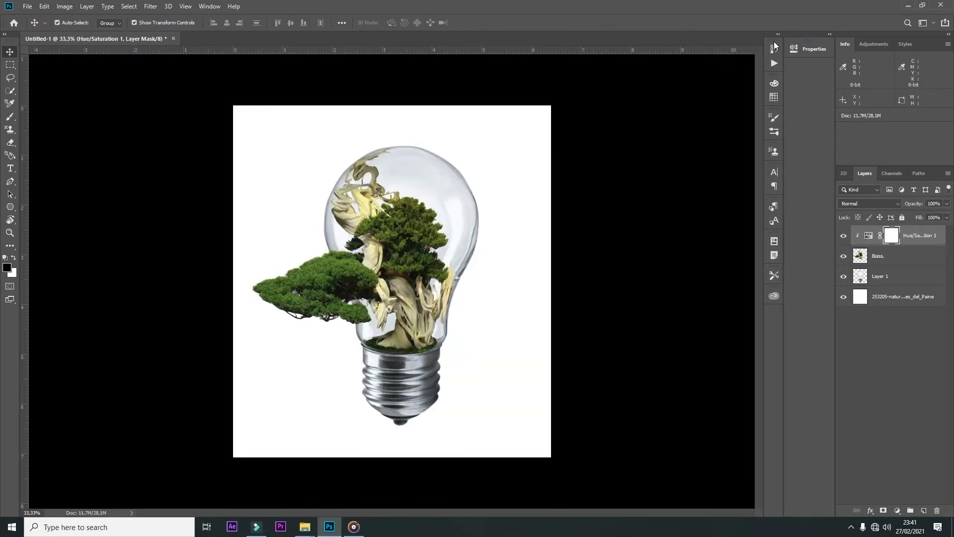
pyautogui.rightClick(774, 42)
pyautogui.rightClick(773, 38)
pyautogui.click(776, 38)
pyautogui.click(777, 35)
pyautogui.click(778, 35)
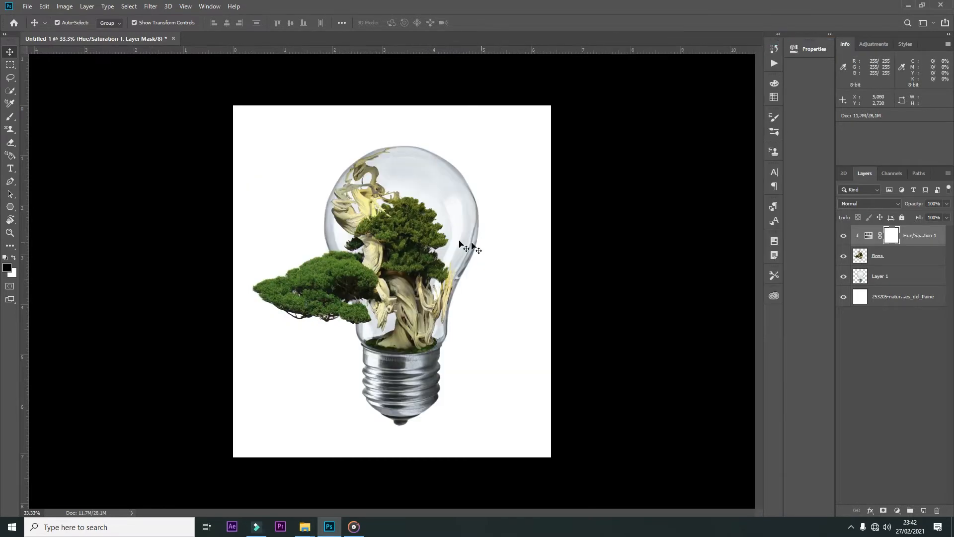
# Step: Mask out the moss overlapping the socket rim on the Bons layer with a soft 20 px black brush and apply the mask
pyautogui.click(437, 209)
pyautogui.scroll(10, 528, 254)
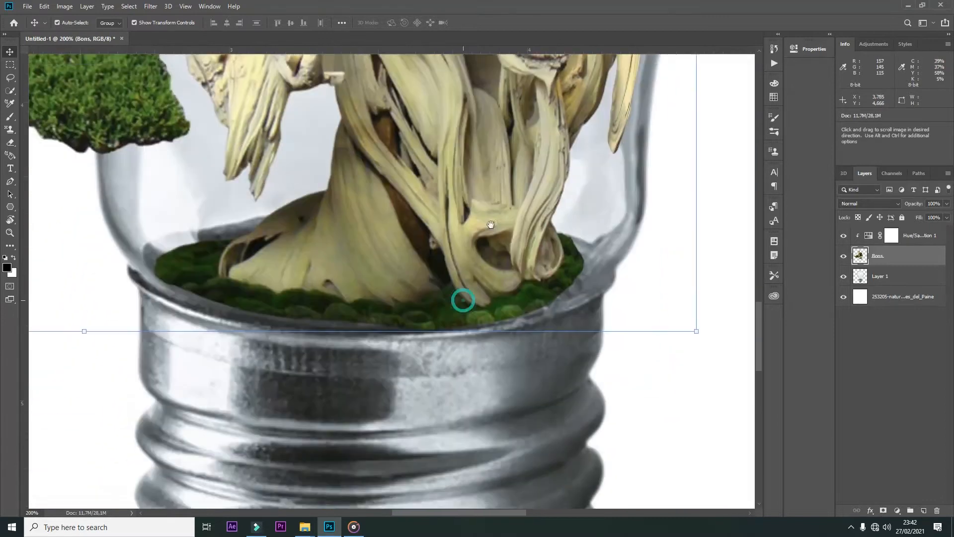
pyautogui.click(883, 511)
pyautogui.press('b')
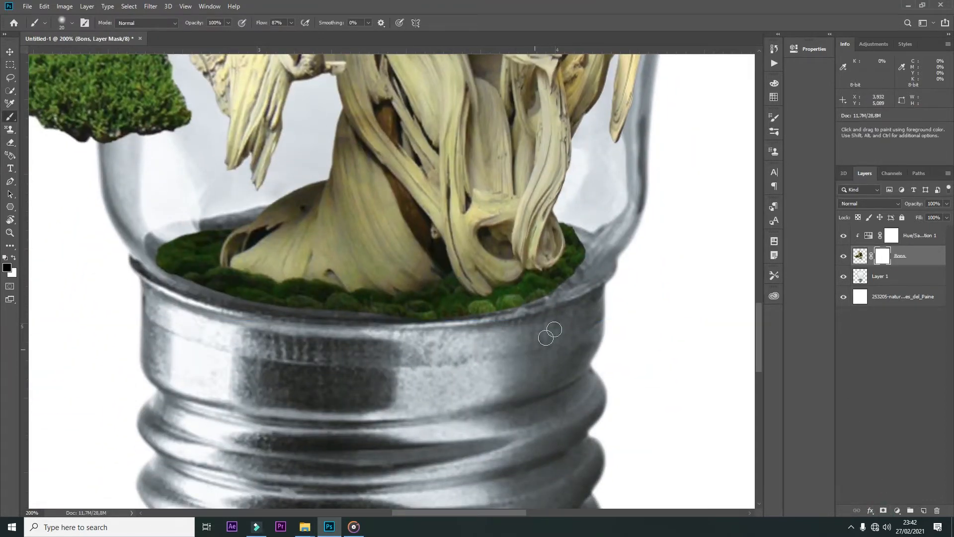
pyautogui.moveTo(292, 309)
pyautogui.mouseDown()
pyautogui.moveTo(483, 312)
pyautogui.moveTo(587, 269)
pyautogui.moveTo(485, 312)
pyautogui.moveTo(470, 307)
pyautogui.mouseUp()
pyautogui.moveTo(288, 306)
pyautogui.mouseDown()
pyautogui.moveTo(196, 290)
pyautogui.moveTo(164, 267)
pyautogui.mouseUp()
pyautogui.moveTo(586, 262); pyautogui.dragTo(436, 313)
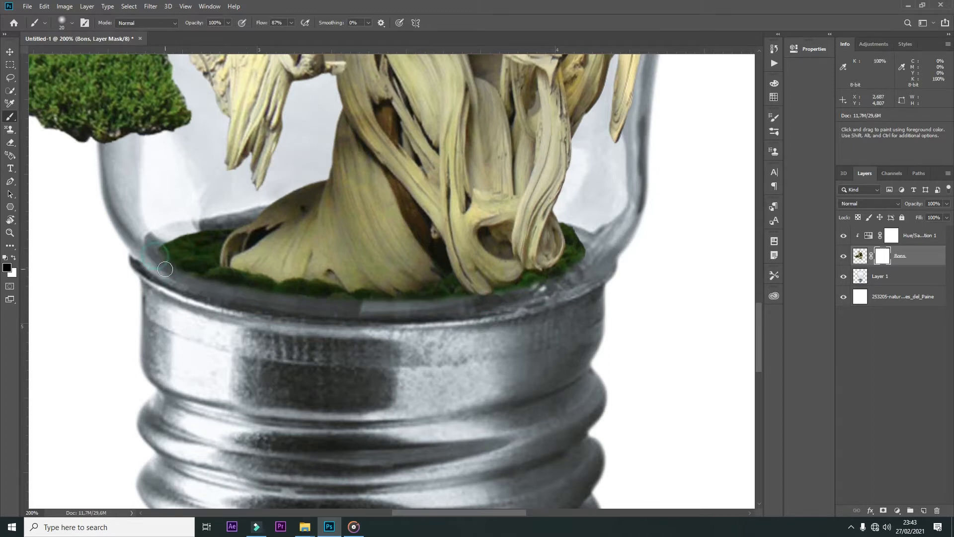
pyautogui.rightClick(883, 255)
pyautogui.click(877, 282)
# Step: Duplicate the bulb layer Layer 1, place the copy above all other layers, and release its clipping mask
pyautogui.press('v')
pyautogui.click(398, 314)
pyautogui.scroll(-5, 398, 314)
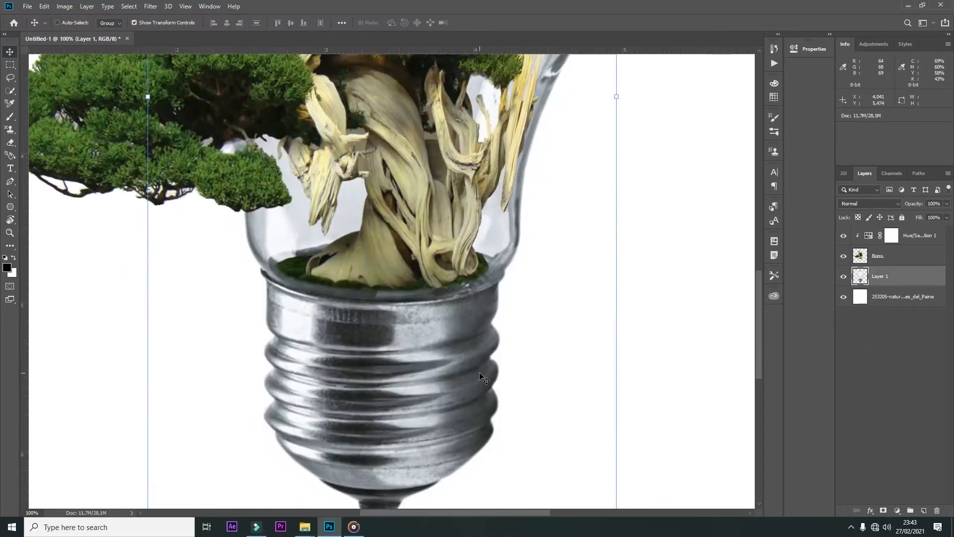
pyautogui.hotkey('ctrl', 'j')
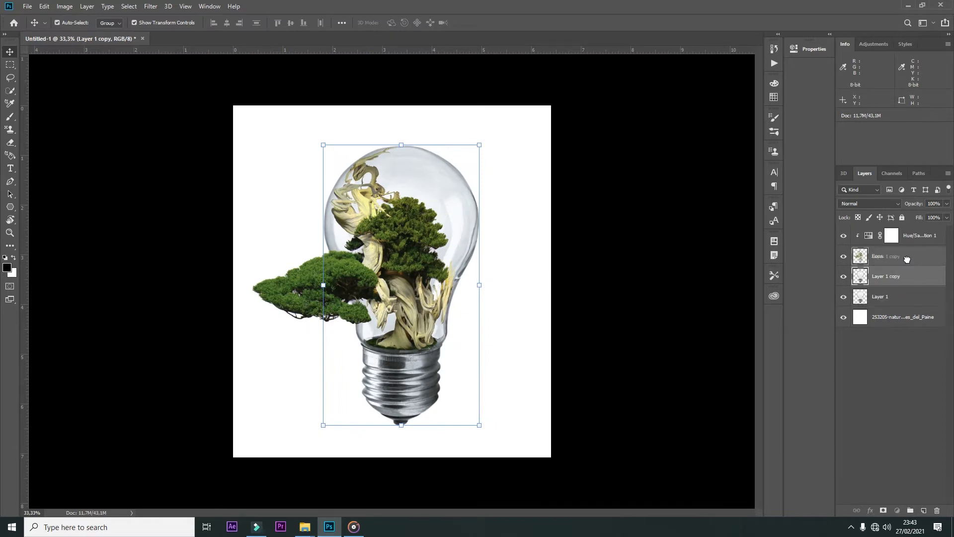
pyautogui.moveTo(921, 279); pyautogui.dragTo(870, 239)
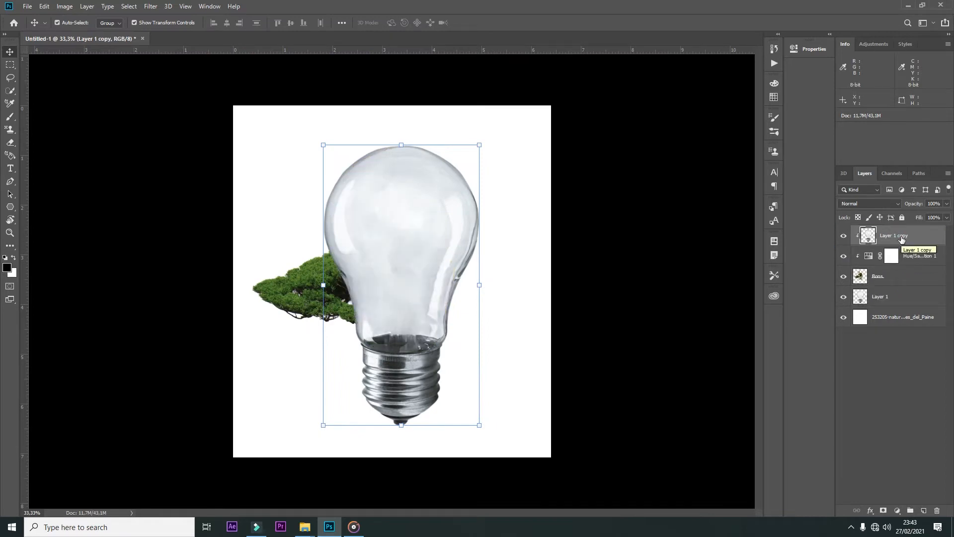
pyautogui.rightClick(902, 239)
pyautogui.click(801, 290)
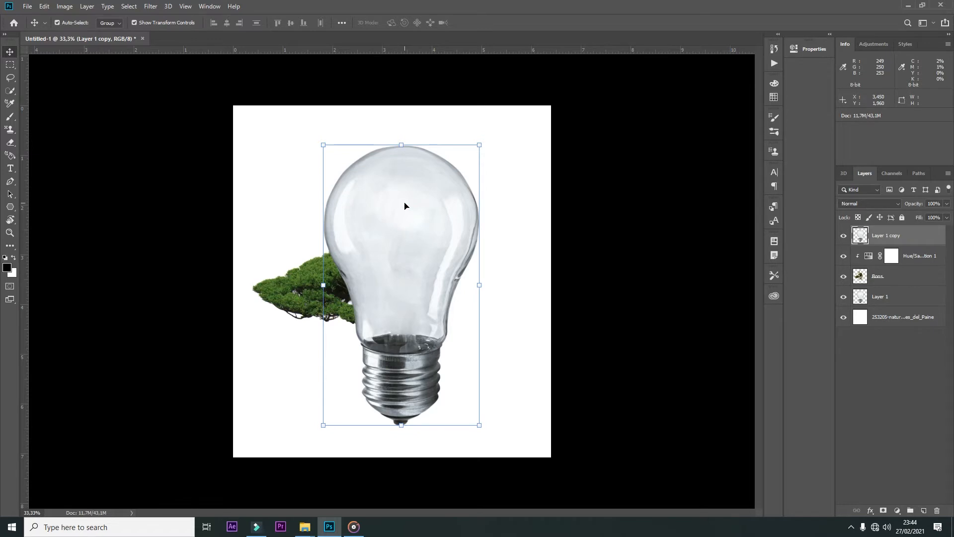
# Step: Set the blend mode of Layer 1 copy to Soft Light
pyautogui.click(898, 205)
pyautogui.click(849, 212)
pyautogui.click(870, 203)
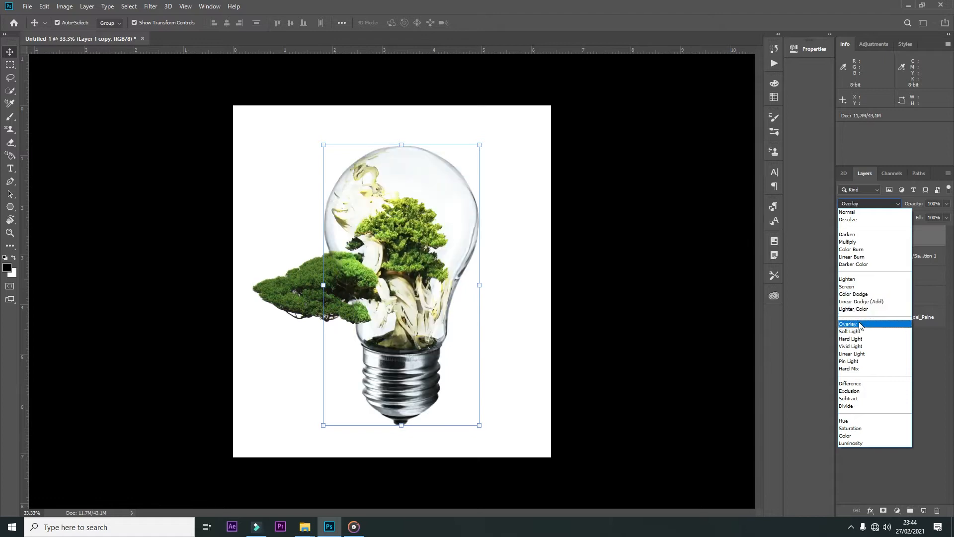
pyautogui.click(851, 331)
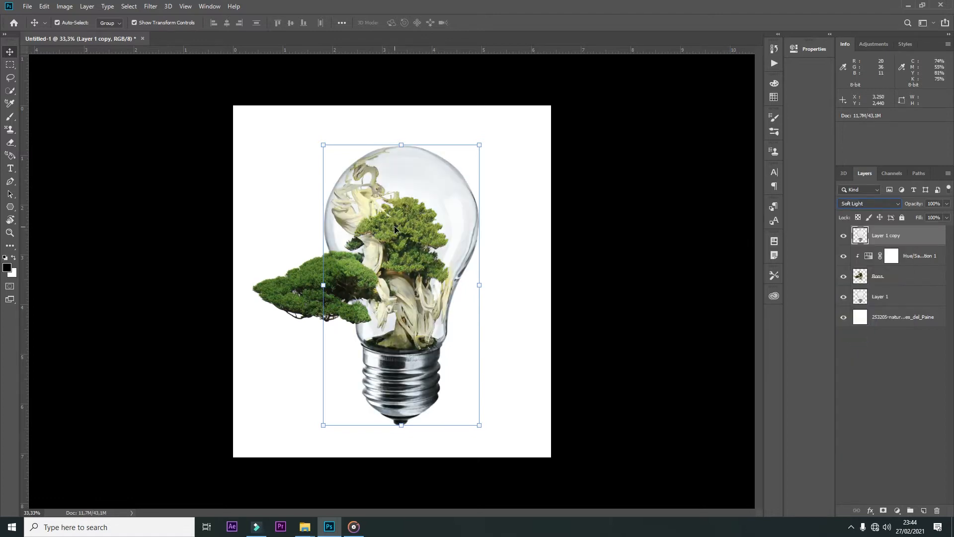
# Step: Hide Layer 1 copy and the Hue/Saturation adjustment while keeping the Bons layer visible
pyautogui.hotkey('ctrl', '+')
pyautogui.hotkey('ctrl', '+')
pyautogui.hotkey('ctrl', '+')
pyautogui.moveTo(397, 236); pyautogui.dragTo(526, 258)
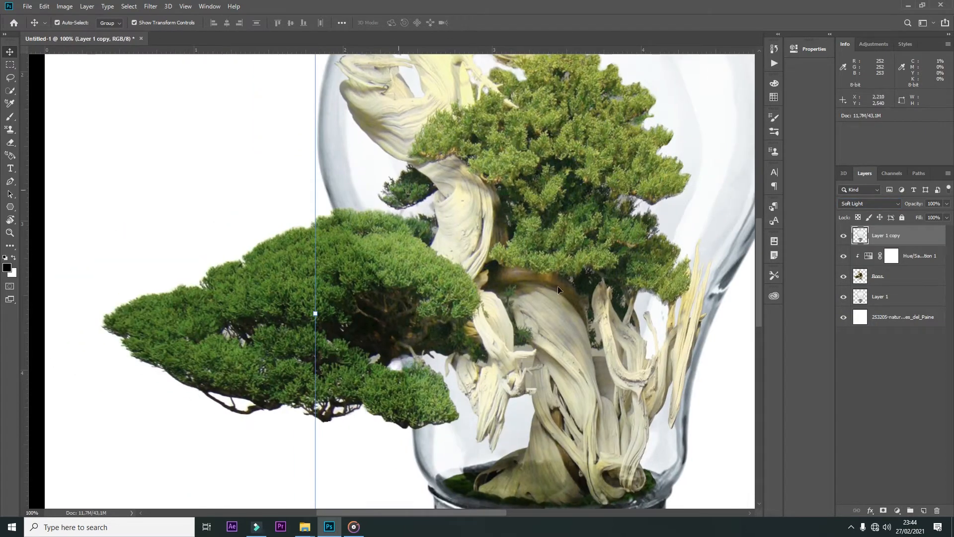
pyautogui.moveTo(844, 236); pyautogui.dragTo(844, 275)
pyautogui.click(844, 277)
pyautogui.click(844, 276)
pyautogui.click(843, 277)
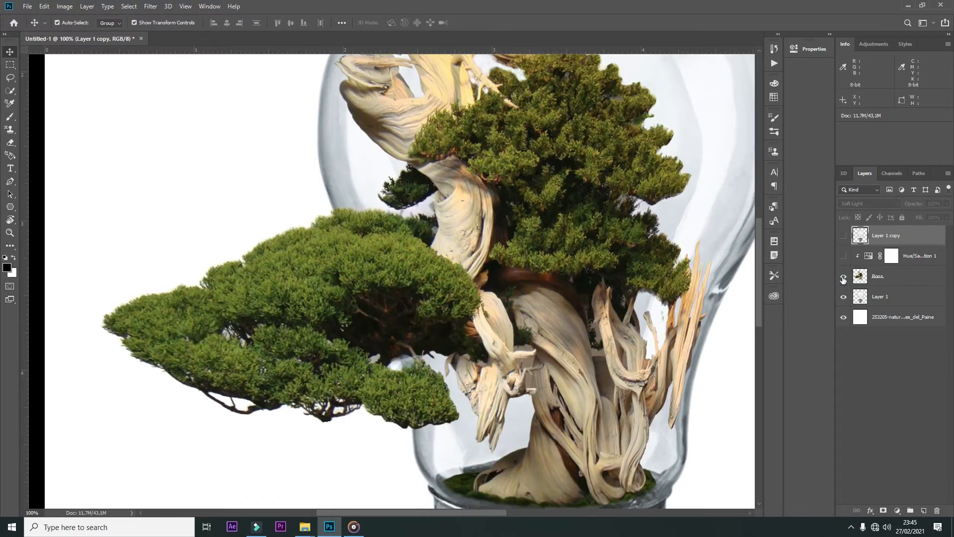
# Step: Duplicate Layer 1 again, place the copy clipped directly above Bons, and set its opacity to 80%
pyautogui.click(888, 296)
pyautogui.hotkey('ctrl', 'j')
pyautogui.moveTo(890, 296); pyautogui.dragTo(890, 267)
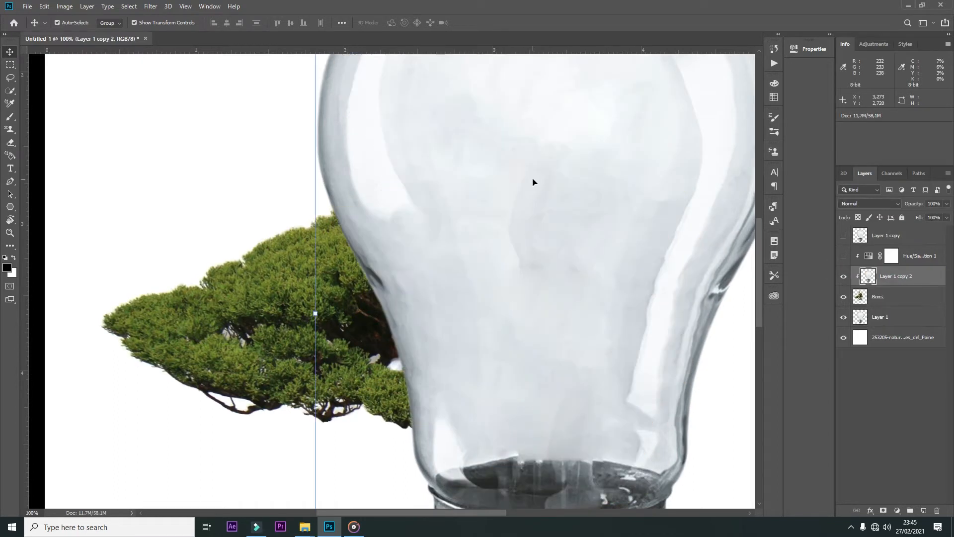
pyautogui.press('8')
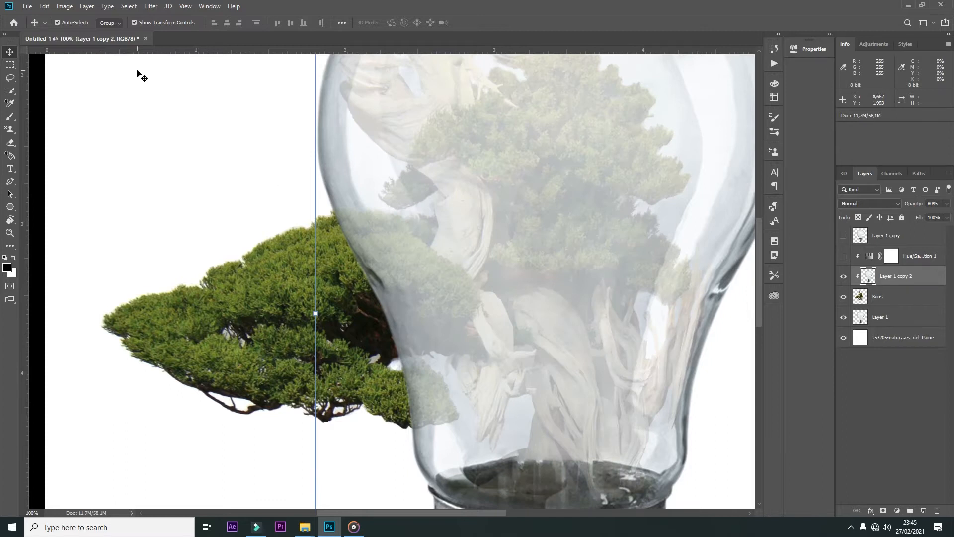
# Step: Start a zigzag Pen path at the glass edge, running over the lower part of the foliage inside the bulb
pyautogui.press('p')
pyautogui.click(412, 430)
pyautogui.click(441, 434)
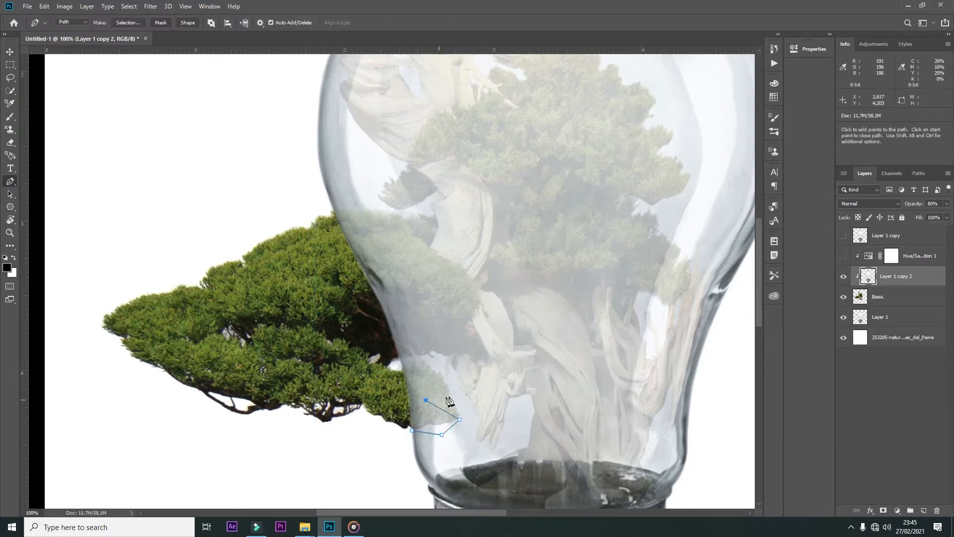
pyautogui.click(406, 343)
pyautogui.click(465, 341)
pyautogui.click(471, 312)
pyautogui.click(462, 278)
pyautogui.click(477, 275)
pyautogui.click(411, 213)
pyautogui.click(453, 232)
pyautogui.click(393, 191)
pyautogui.hotkey('ctrl', 'z')
pyautogui.hotkey('ctrl', 'z')
pyautogui.hotkey('ctrl', 'z')
pyautogui.hotkey('ctrl', 'z')
pyautogui.hotkey('ctrl', 'z')
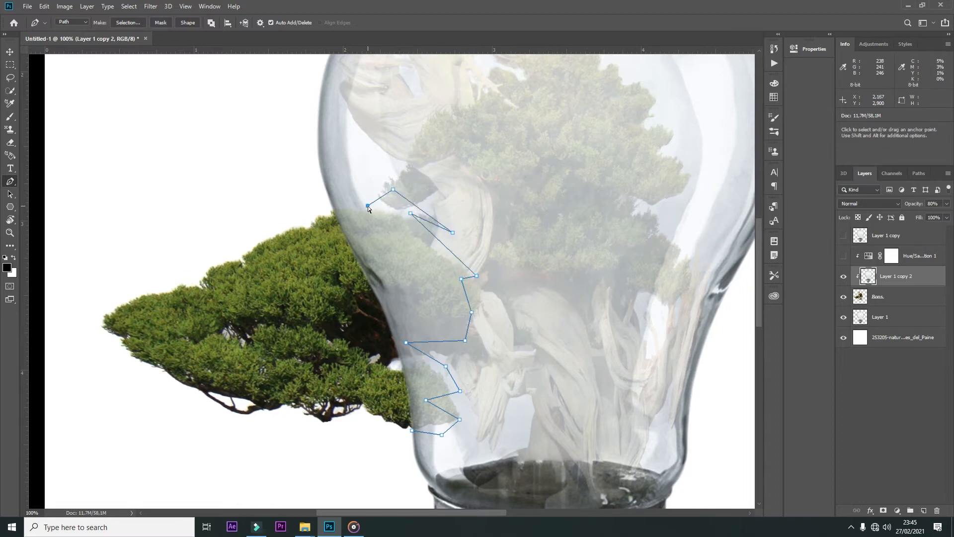
# Step: Continue the zigzag path up to the foliage's top, close it, and convert it to a selection with a 0-pixel feather
pyautogui.click(406, 323)
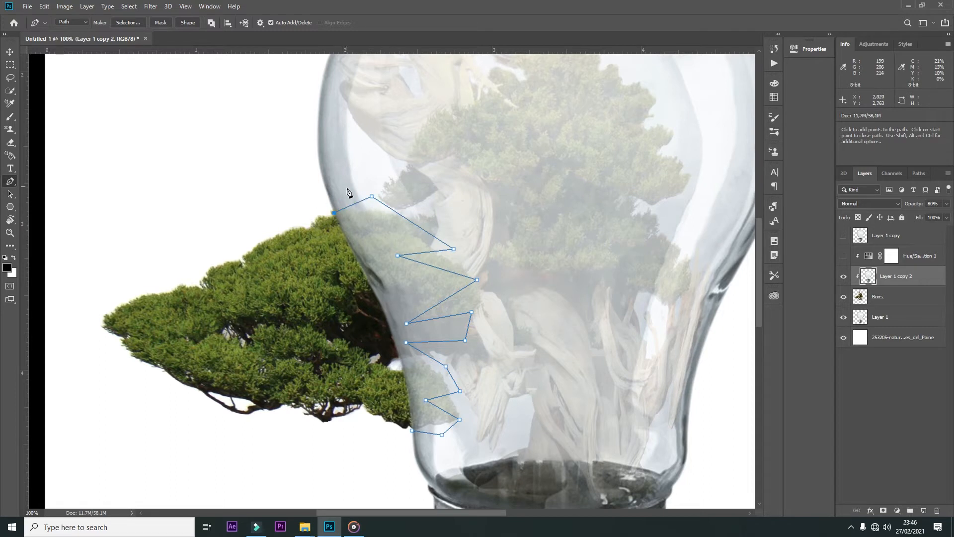
pyautogui.click(412, 430)
pyautogui.rightClick(399, 229)
pyautogui.click(421, 269)
pyautogui.click(524, 139)
# Step: Show Layer 1 copy, delete the selected zigzag area from it, and deselect
pyautogui.click(857, 241)
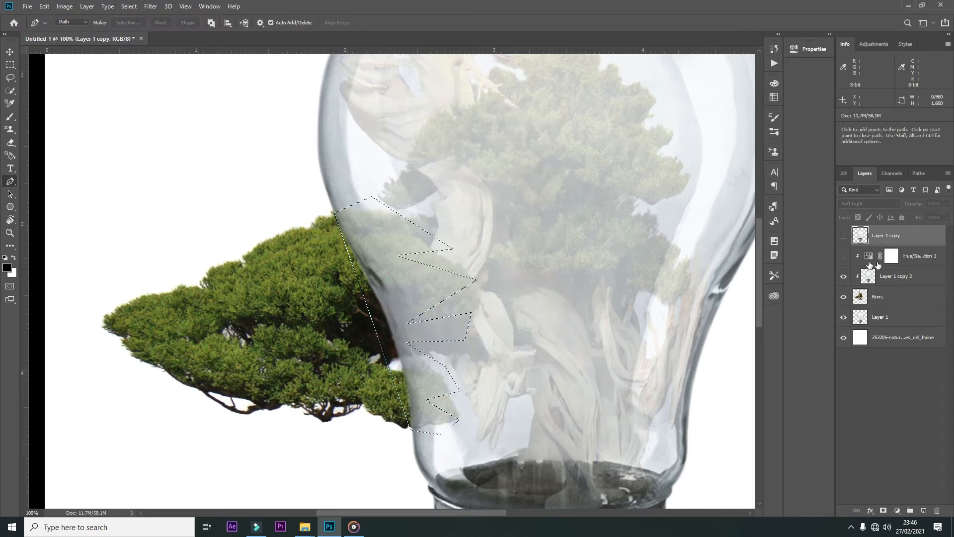
pyautogui.click(843, 236)
pyautogui.press('Delete')
pyautogui.hotkey('ctrl', 'd')
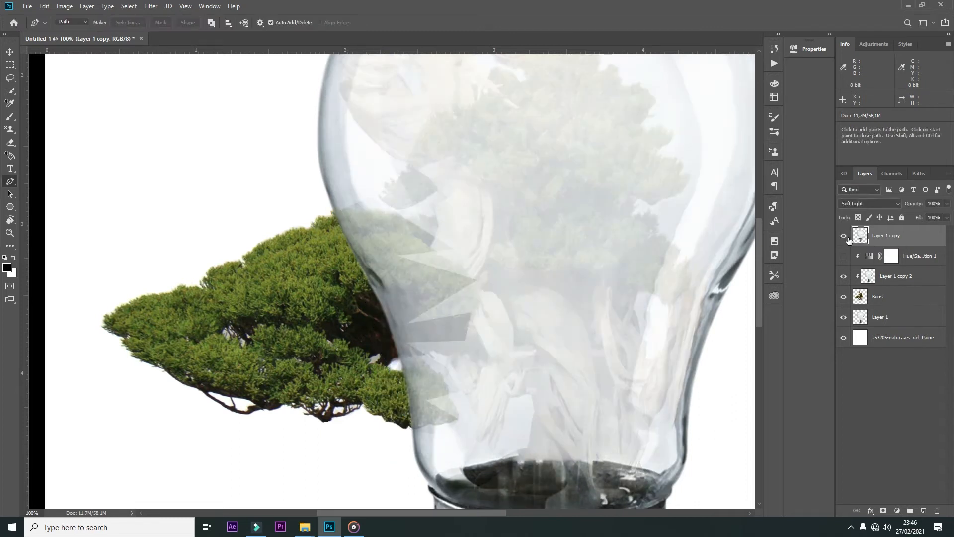
# Step: Delete the semi-transparent guide layer Layer 1 copy 2 and switch to the Move tool
pyautogui.click(890, 280)
pyautogui.press('Delete')
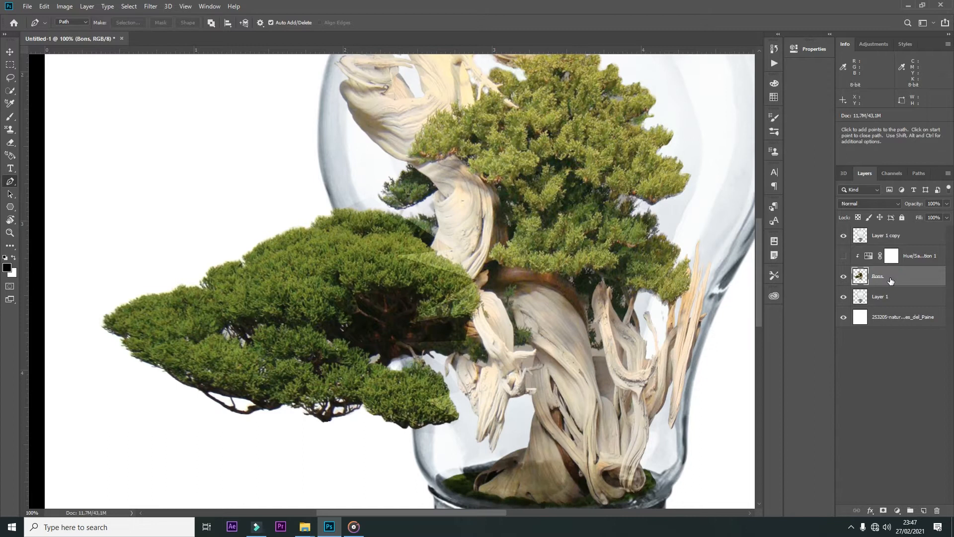
pyautogui.press('v')
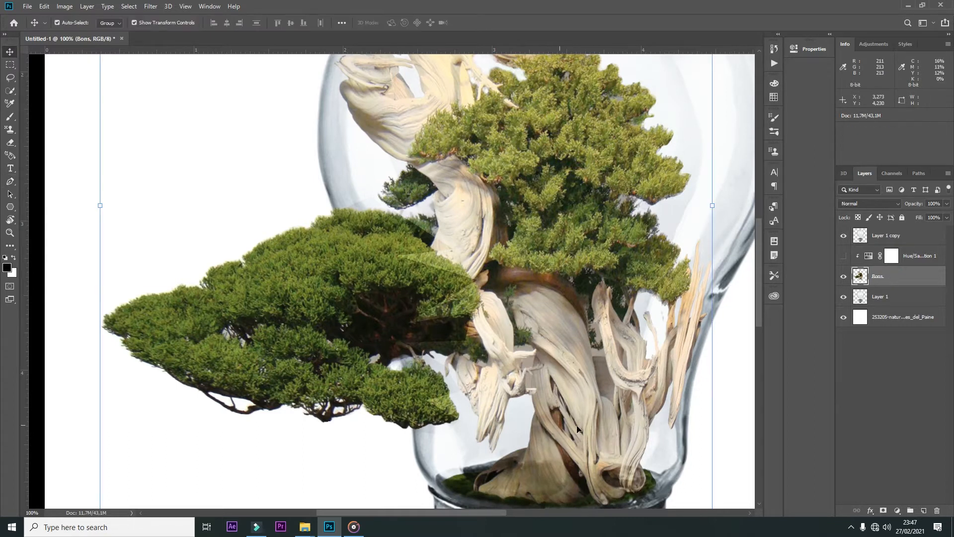
# Step: Add a white Solid Color fill layer clipped to Layer 1 copy and invert its mask to black
pyautogui.click(886, 236)
pyautogui.click(897, 511)
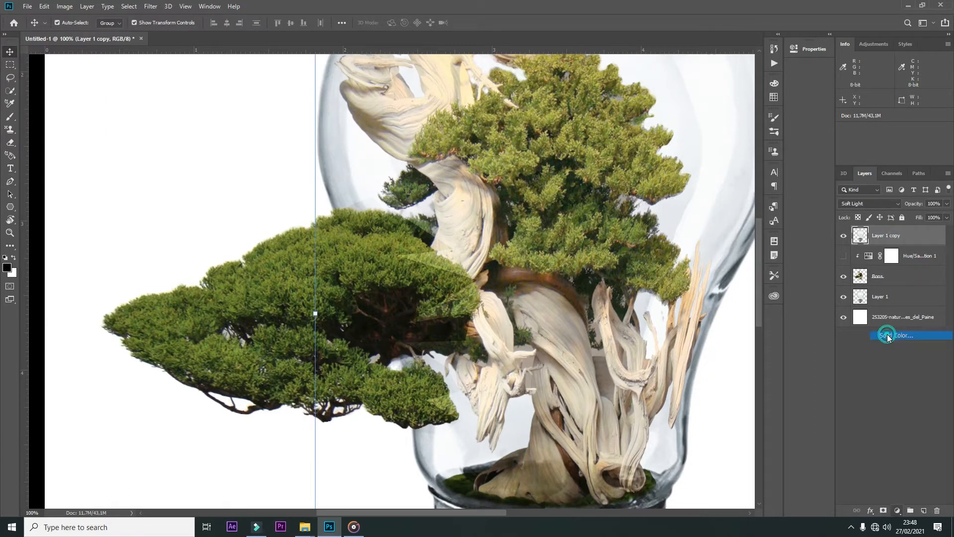
pyautogui.click(888, 334)
pyautogui.click(483, 244)
pyautogui.click(705, 237)
pyautogui.rightClick(897, 237)
pyautogui.click(815, 285)
pyautogui.click(891, 236)
pyautogui.hotkey('ctrl', 'i')
# Step: Set a 4 px brush with 100% hardness for painting in white on the color fill's mask along the zigzag edges
pyautogui.hotkey('ctrl', '+')
pyautogui.moveTo(482, 362); pyautogui.dragTo(472, 122)
pyautogui.press('b')
pyautogui.rightClick(459, 338)
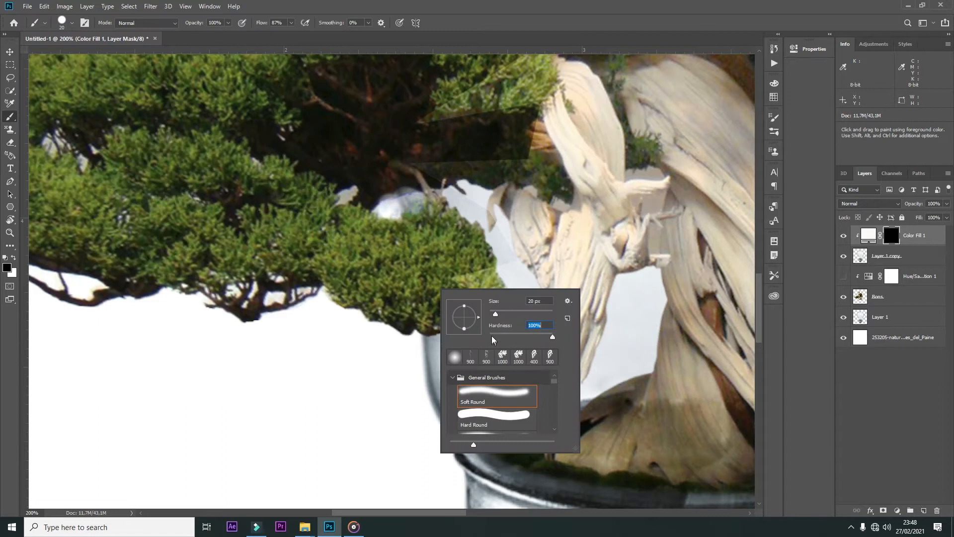
pyautogui.moveTo(496, 314); pyautogui.dragTo(493, 314)
pyautogui.press('Return')
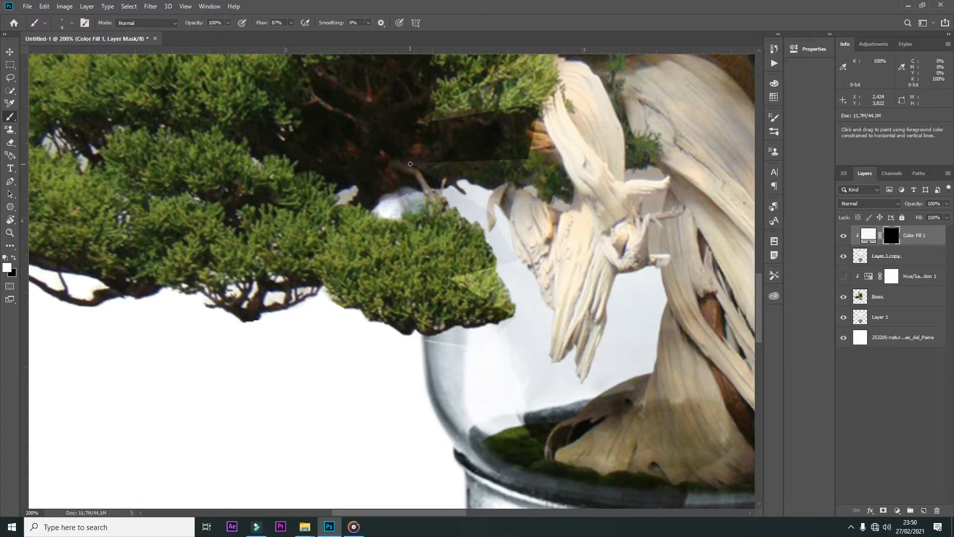
pyautogui.scroll(5, 433, 117)
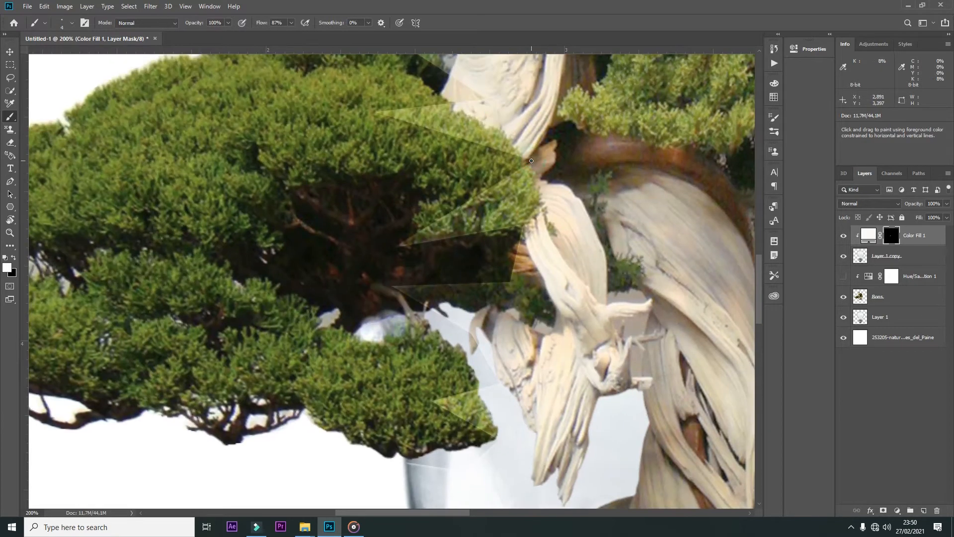
# Step: Show the Hue/Saturation 1 adjustment clipped to the Bons layer
pyautogui.scroll(5, 402, 108)
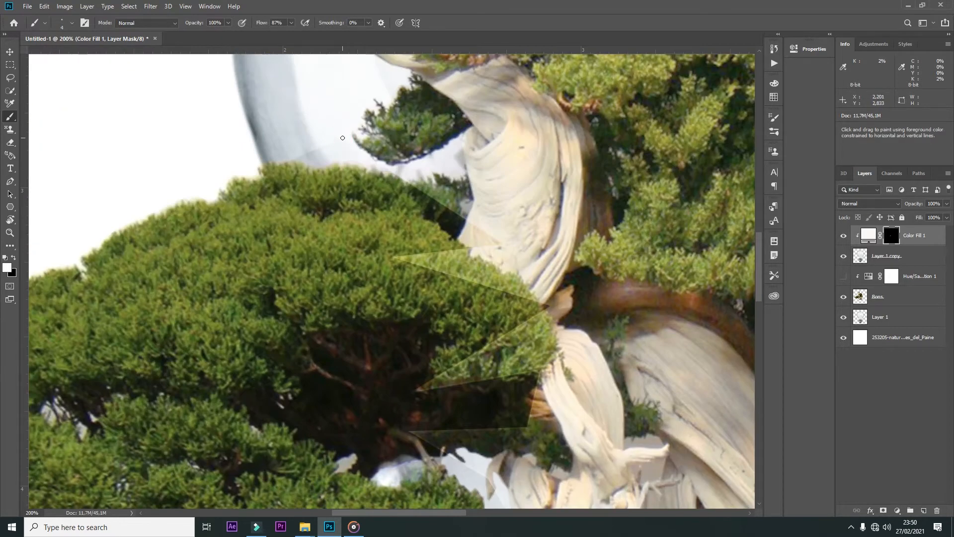
pyautogui.hotkey('ctrl', '-')
pyautogui.hotkey('ctrl', '-')
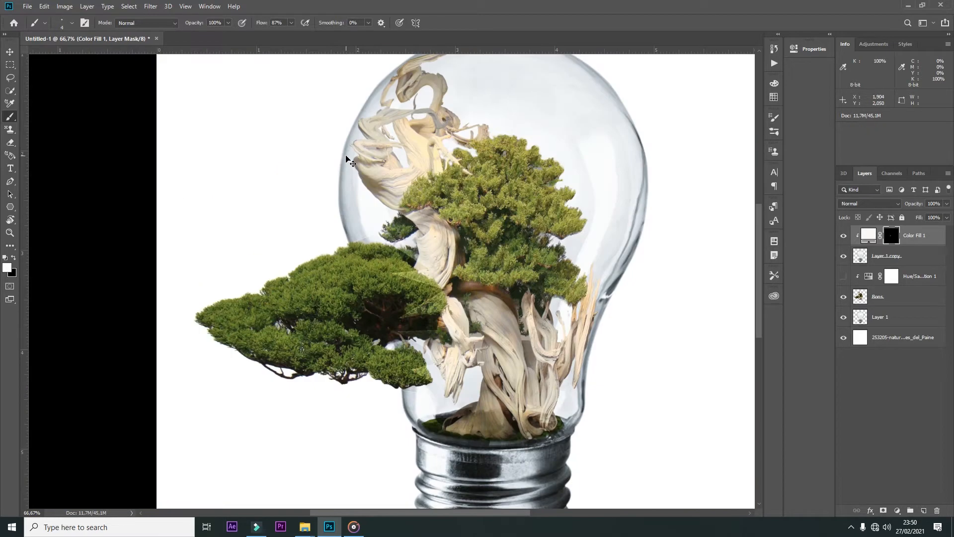
pyautogui.press('v')
pyautogui.click(315, 309)
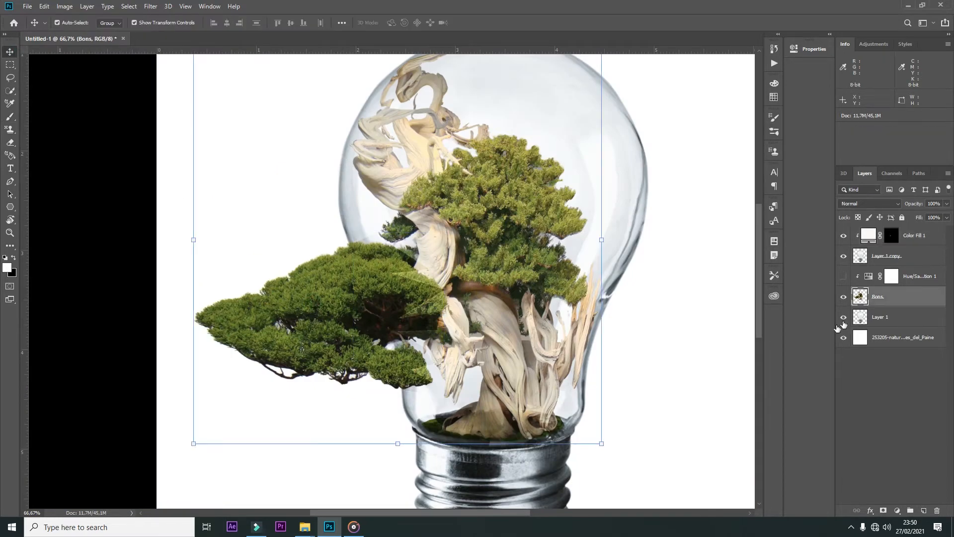
pyautogui.click(844, 277)
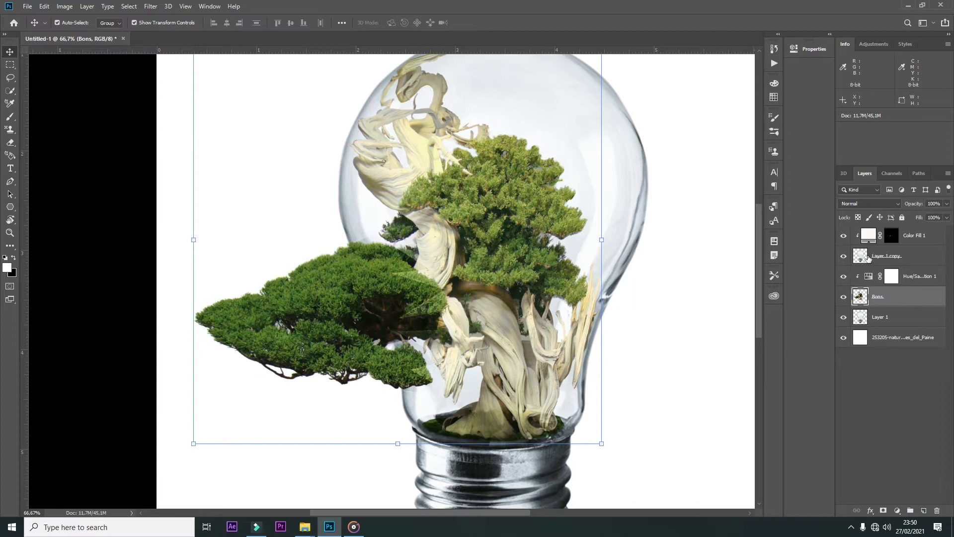
# Step: Add a Levels adjustment clipped to Layer 1 copy, raising the black point and shifting the midtones to deepen the glass contrast
pyautogui.click(878, 256)
pyautogui.click(898, 511)
pyautogui.click(895, 379)
pyautogui.moveTo(618, 150); pyautogui.dragTo(643, 149)
pyautogui.moveTo(690, 150); pyautogui.dragTo(726, 145)
pyautogui.click(766, 45)
pyautogui.hotkey('ctrl', '-')
pyautogui.hotkey('ctrl', '-')
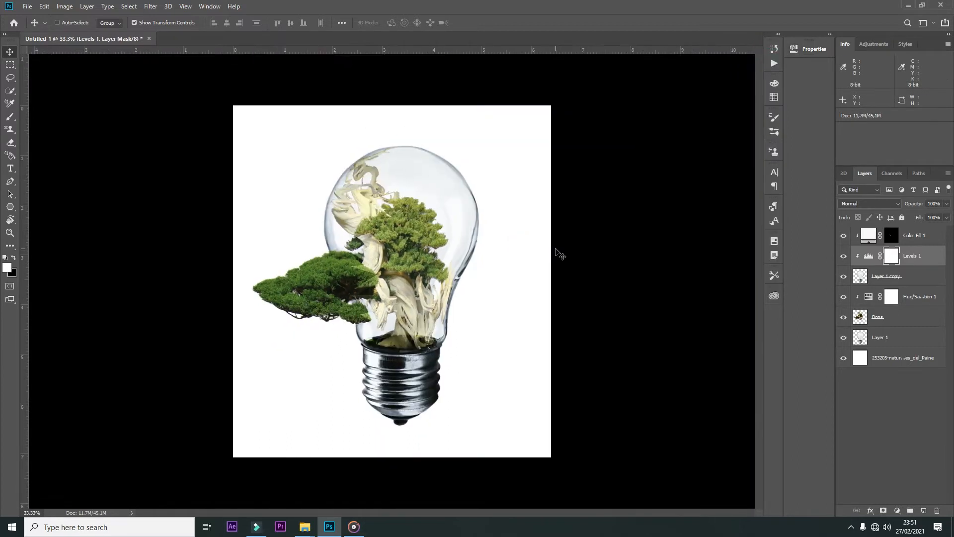
# Step: Add a Levels adjustment clipped to the Bons layer, lowering the white input to 195 and adjusting the midtones
pyautogui.hotkey('ctrl', '+')
pyautogui.hotkey('ctrl', '+')
pyautogui.keyDown('ctrl'); pyautogui.click(254, 269); pyautogui.keyUp('ctrl')
pyautogui.click(898, 511)
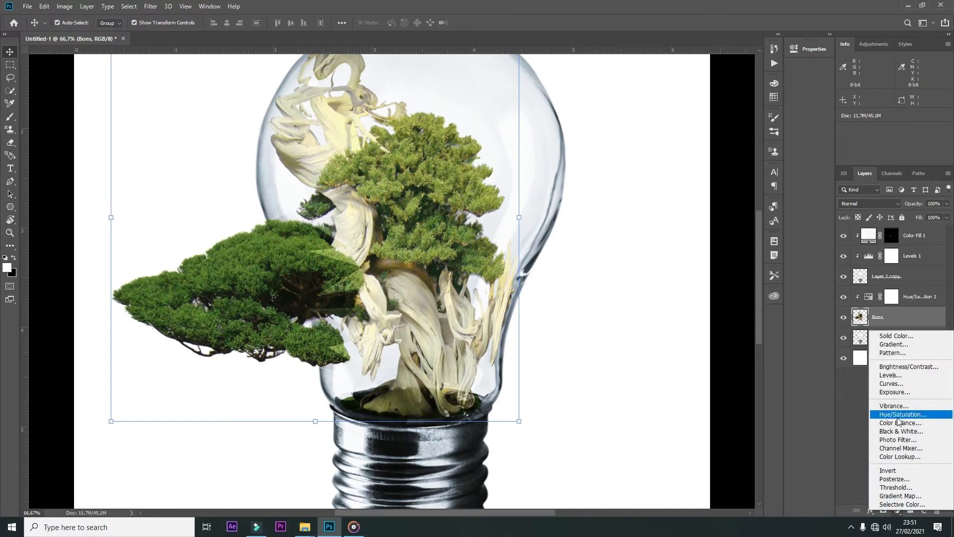
pyautogui.click(891, 375)
pyautogui.moveTo(681, 149); pyautogui.dragTo(649, 151)
pyautogui.moveTo(746, 150); pyautogui.dragTo(715, 150)
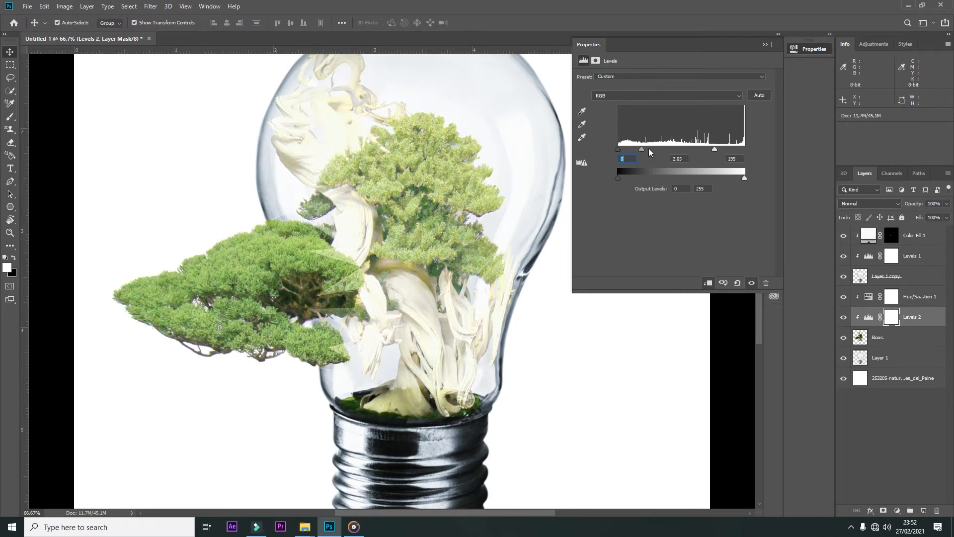
pyautogui.moveTo(649, 148); pyautogui.dragTo(675, 150)
pyautogui.click(765, 45)
# Step: Invert the Levels 2 mask to black and paint white over the protruding foliage and lower trunk, with 20% opacity for the softer strokes
pyautogui.click(892, 317)
pyautogui.hotkey('ctrl', 'i')
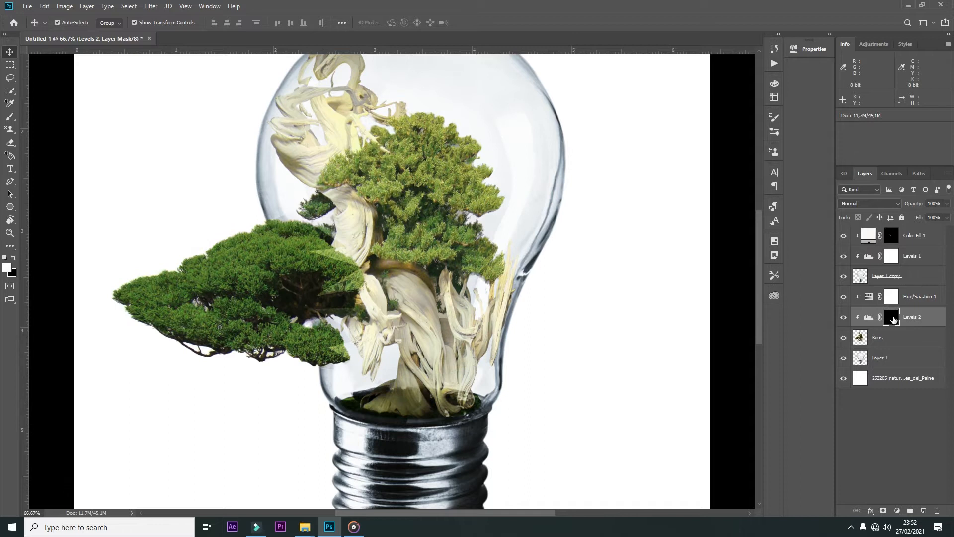
pyautogui.press('b')
pyautogui.press(']')
pyautogui.moveTo(132, 297)
pyautogui.mouseDown()
pyautogui.moveTo(267, 241)
pyautogui.moveTo(321, 274)
pyautogui.moveTo(301, 339)
pyautogui.moveTo(172, 285)
pyautogui.moveTo(276, 260)
pyautogui.moveTo(239, 299)
pyautogui.moveTo(262, 345)
pyautogui.mouseUp()
pyautogui.moveTo(401, 394)
pyautogui.mouseDown()
pyautogui.moveTo(450, 395)
pyautogui.moveTo(375, 397)
pyautogui.moveTo(412, 349)
pyautogui.moveTo(414, 305)
pyautogui.moveTo(445, 295)
pyautogui.moveTo(350, 391)
pyautogui.moveTo(477, 388)
pyautogui.moveTo(428, 393)
pyautogui.moveTo(456, 398)
pyautogui.moveTo(463, 374)
pyautogui.mouseUp()
pyautogui.press('2')
pyautogui.moveTo(391, 329); pyautogui.dragTo(412, 309)
pyautogui.press('v')
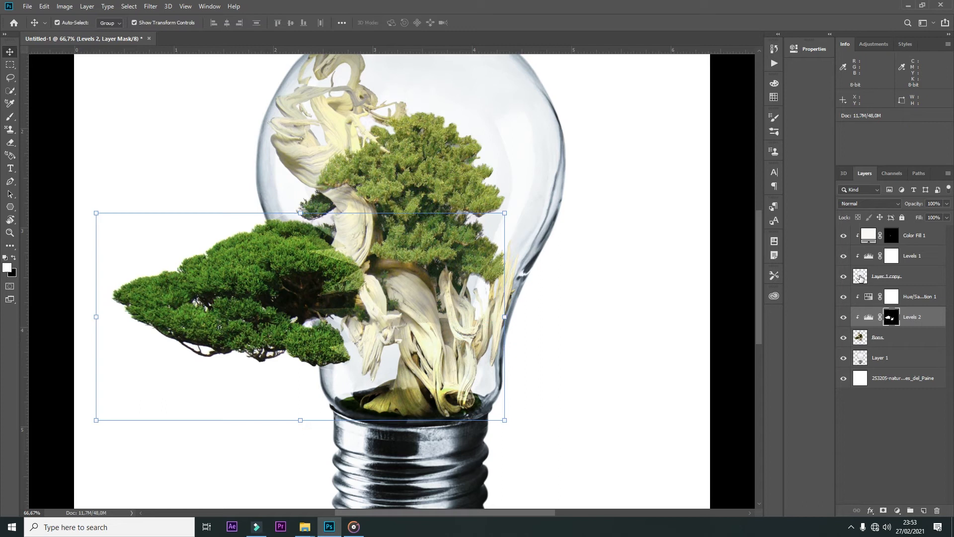
# Step: Set the blend mode of Layer 1 copy to Soft Light
pyautogui.click(894, 277)
pyautogui.click(870, 203)
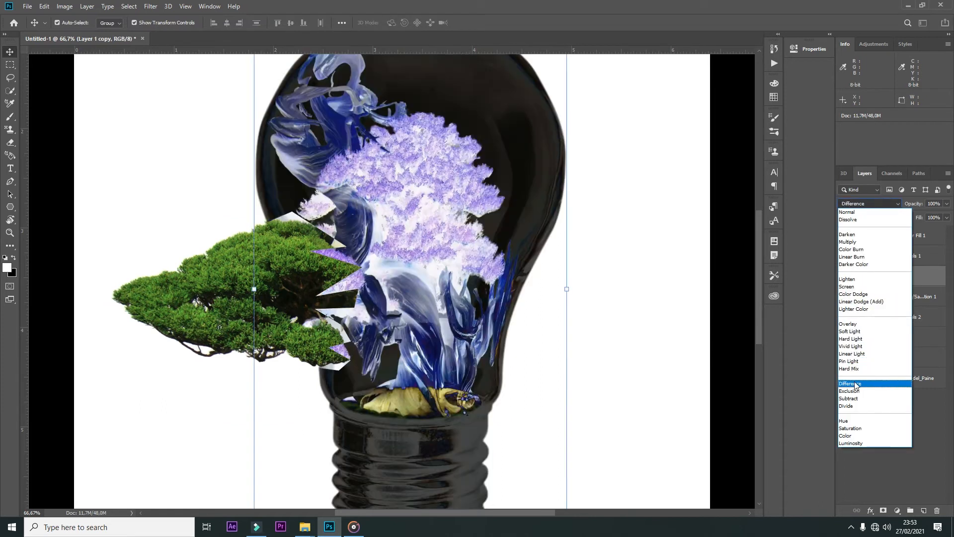
pyautogui.click(850, 331)
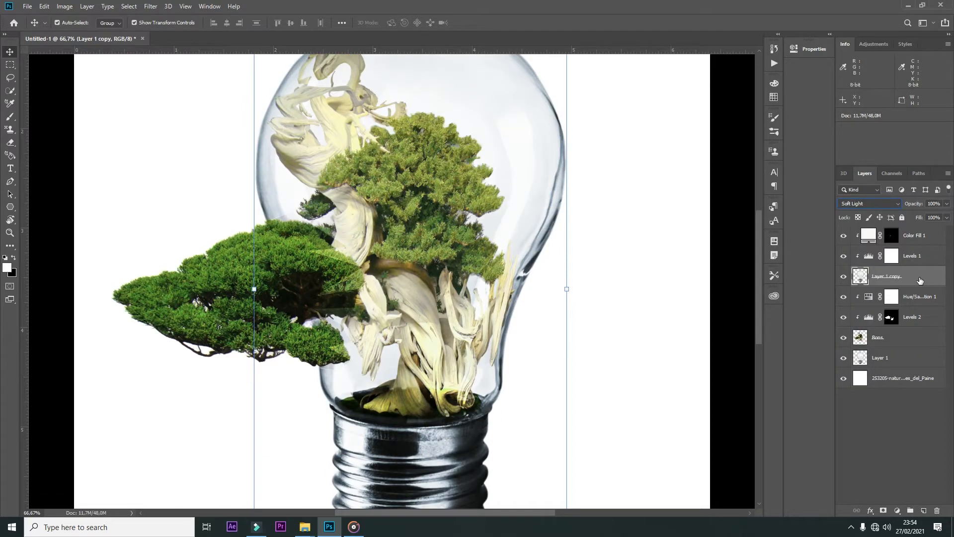
# Step: Try duplicating Layer 1 copy to strengthen the glass effect over the tree
pyautogui.hotkey('ctrl', 'j')
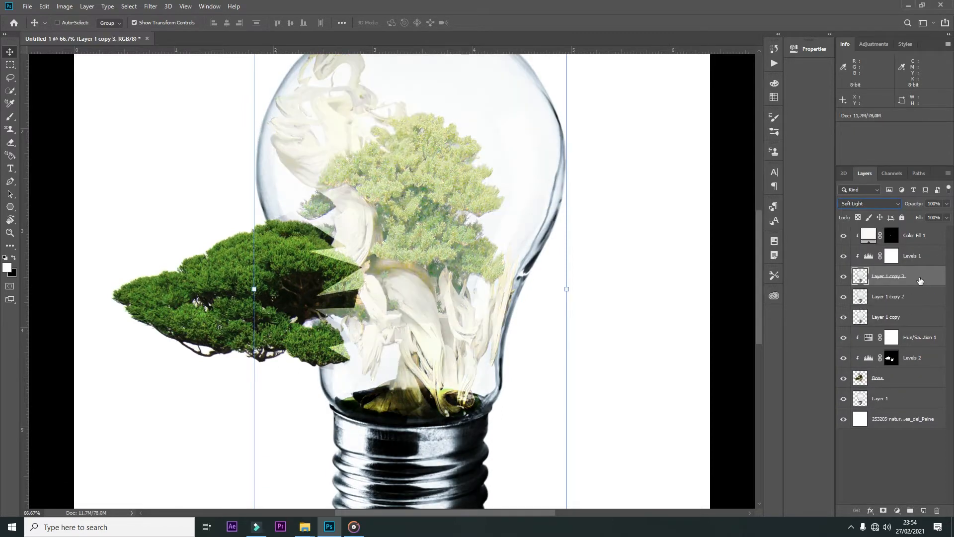
pyautogui.hotkey('ctrl', 'z')
pyautogui.hotkey('ctrl', '-')
pyautogui.hotkey('ctrl', '-')
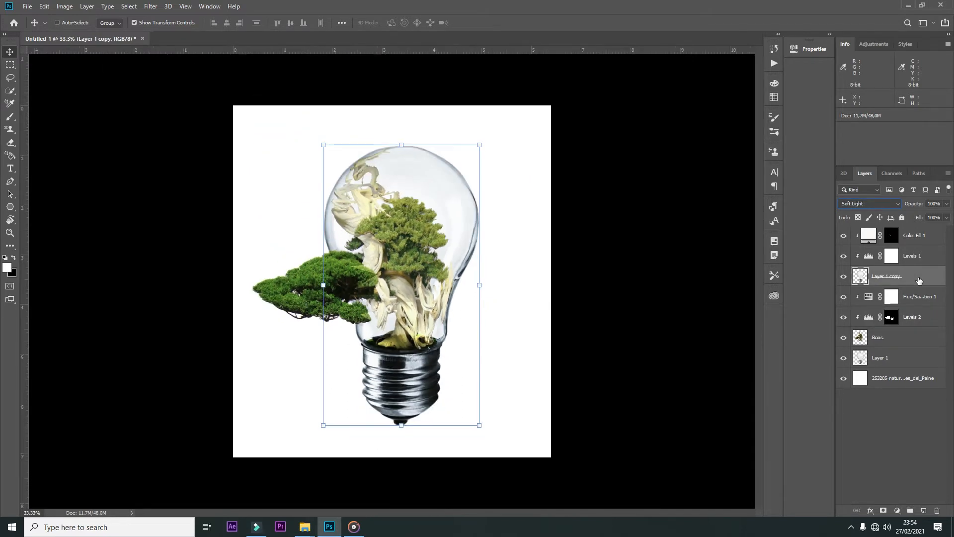
pyautogui.hotkey('ctrl', '+')
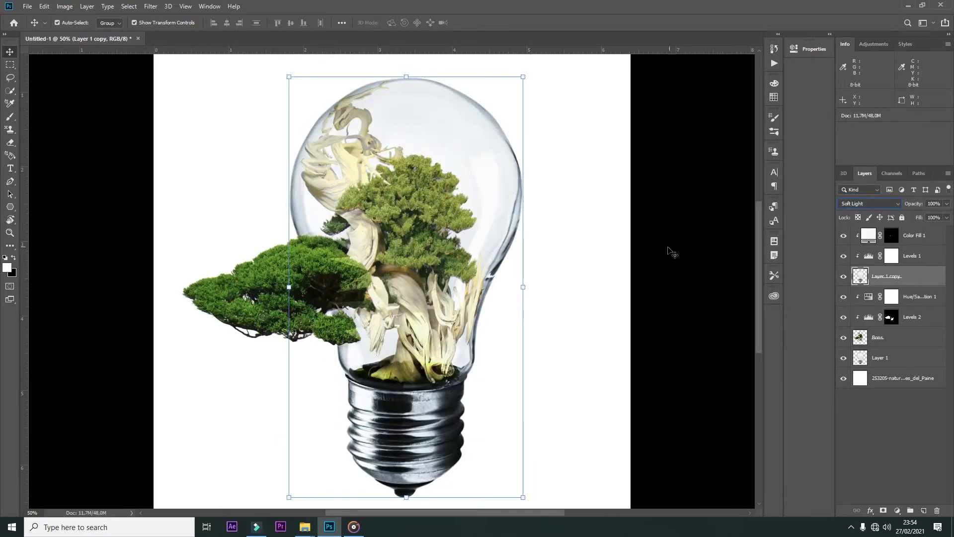
pyautogui.hotkey('alt', ',')
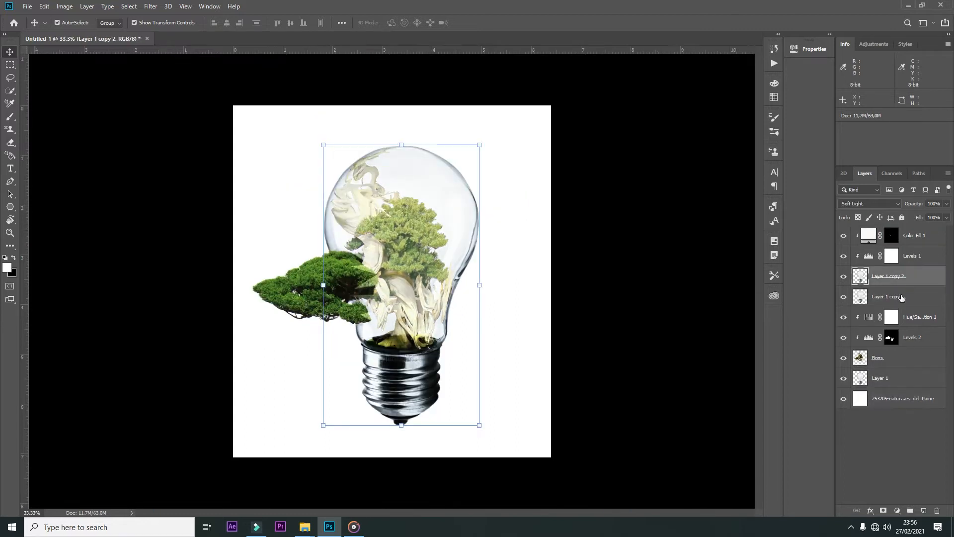
# Step: Set the blend mode of the Layer 1 copy beneath Layer 1 copy 2 to Pin Light
pyautogui.click(902, 298)
pyautogui.hotkey('shift', '-')
pyautogui.hotkey('shift', '-')
pyautogui.hotkey('shift', '-')
pyautogui.hotkey('shift', '-')
pyautogui.hotkey('shift', '-')
pyautogui.hotkey('shift', '-')
pyautogui.hotkey('shift', '-')
pyautogui.hotkey('shift', '-')
pyautogui.hotkey('shift', '-')
pyautogui.hotkey('shift', '-')
pyautogui.hotkey('shift', '-')
pyautogui.hotkey('shift', '-')
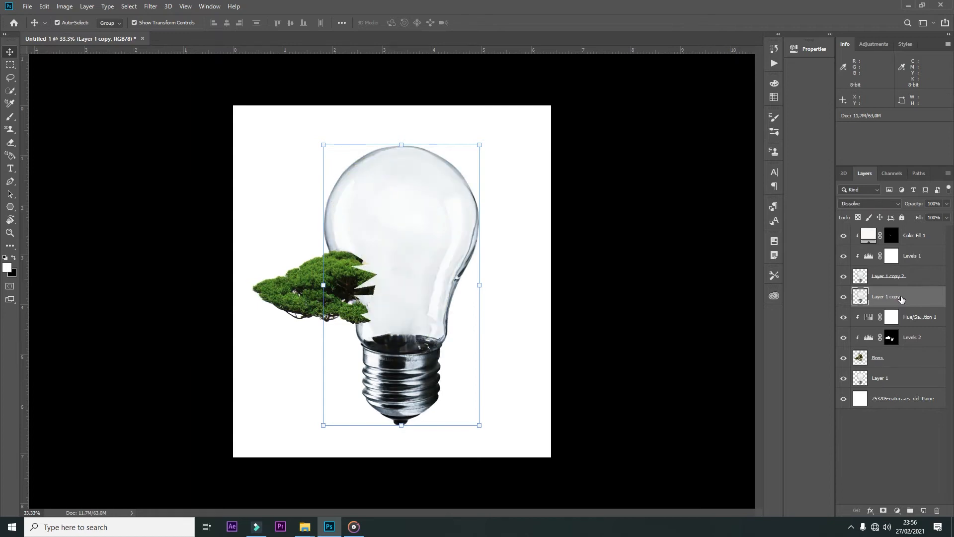
pyautogui.hotkey('shift', '-')
pyautogui.hotkey('shift', '-')
pyautogui.hotkey('shift', '-')
pyautogui.hotkey('shift', '-')
pyautogui.hotkey('shift', '-')
pyautogui.hotkey('shift', '-')
pyautogui.hotkey('shift', '-')
pyautogui.hotkey('shift', '-')
pyautogui.hotkey('shift', '-')
pyautogui.hotkey('shift', '-')
pyautogui.hotkey('shift', '-')
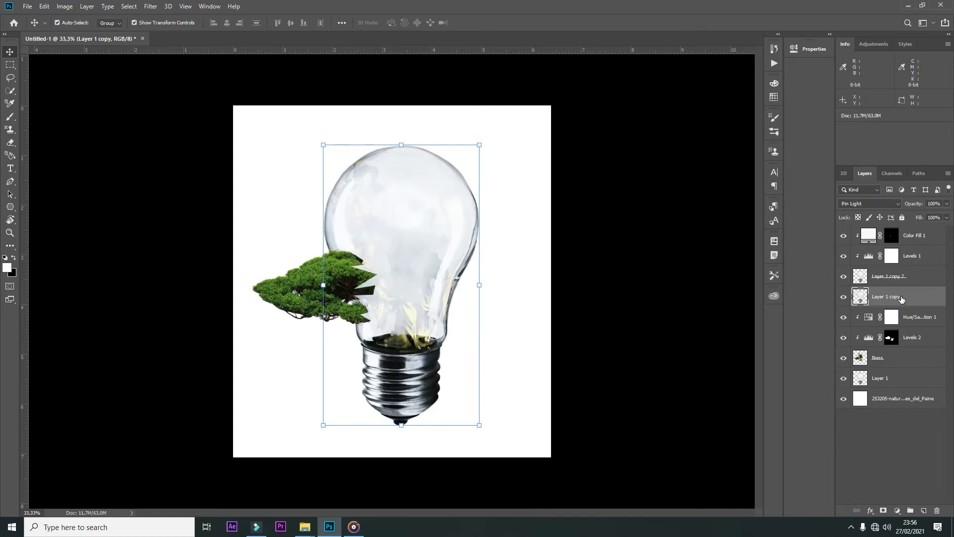
# Step: Add a mask to Layer 1 copy and paint black at 20% brush opacity over the bulb's interior to reveal the tree
pyautogui.click(884, 510)
pyautogui.press('b')
pyautogui.press('x')
pyautogui.moveTo(368, 171)
pyautogui.mouseDown()
pyautogui.moveTo(410, 315)
pyautogui.moveTo(410, 293)
pyautogui.moveTo(357, 192)
pyautogui.moveTo(403, 318)
pyautogui.moveTo(405, 237)
pyautogui.moveTo(379, 166)
pyautogui.moveTo(410, 323)
pyautogui.moveTo(396, 188)
pyautogui.mouseUp()
pyautogui.rightClick(424, 201)
pyautogui.click(490, 244)
pyautogui.click(358, 183)
pyautogui.moveTo(416, 299)
pyautogui.mouseDown()
pyautogui.moveTo(433, 282)
pyautogui.moveTo(399, 201)
pyautogui.moveTo(401, 225)
pyautogui.moveTo(355, 193)
pyautogui.mouseUp()
pyautogui.hotkey('ctrl', '+')
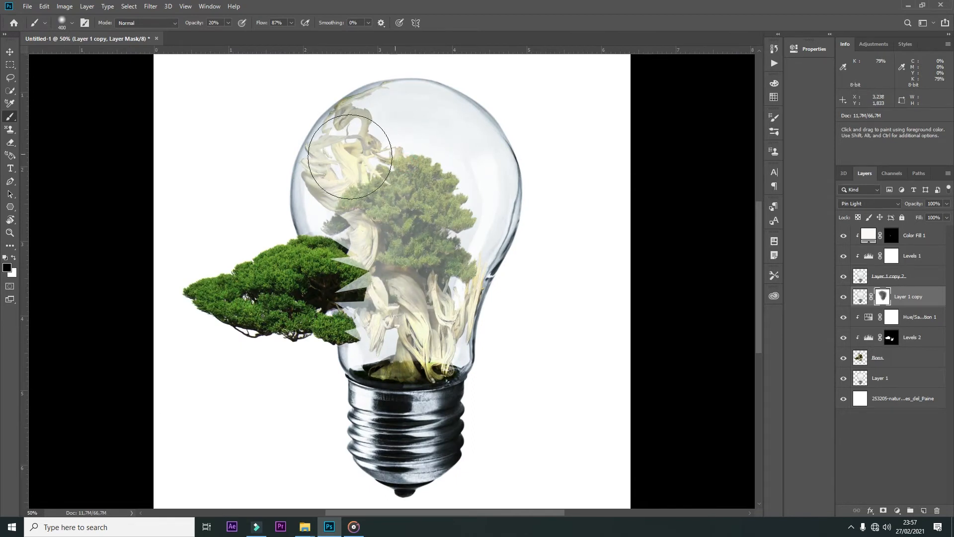
pyautogui.press('v')
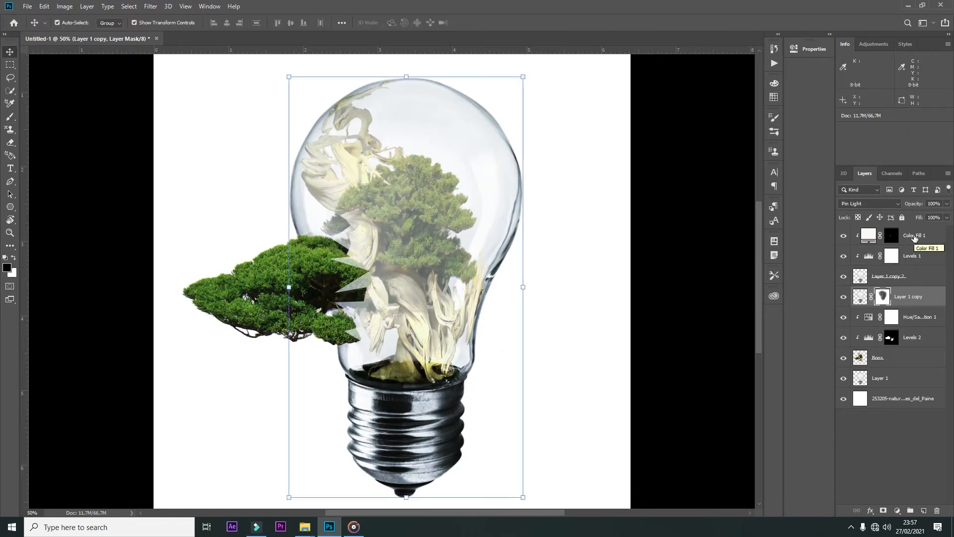
# Step: Keep a single masked Pin Light glass layer and duplicate Color Fill 1 as an unclipped layer on top to brighten the crack edges
pyautogui.hotkey('ctrl', 'j')
pyautogui.press('x')
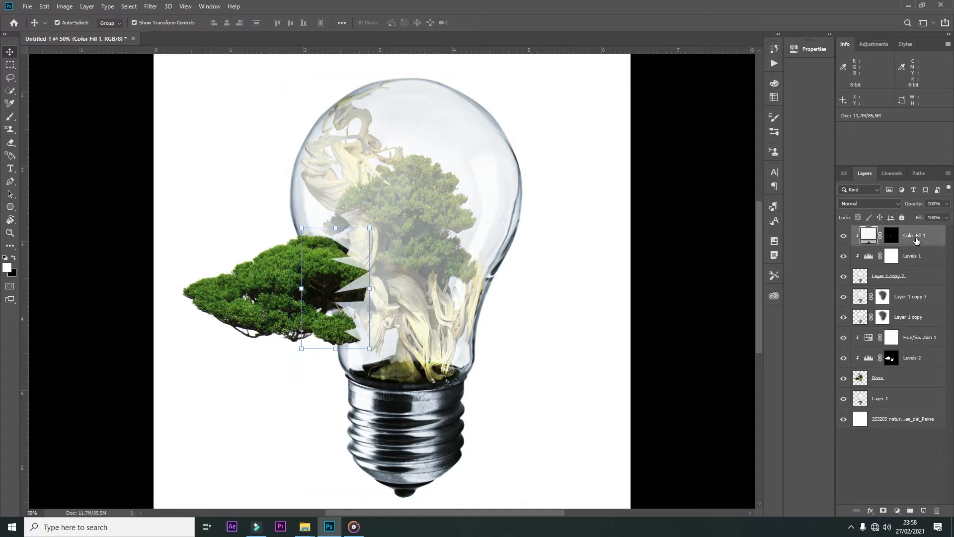
pyautogui.click(841, 256)
pyautogui.click(910, 235)
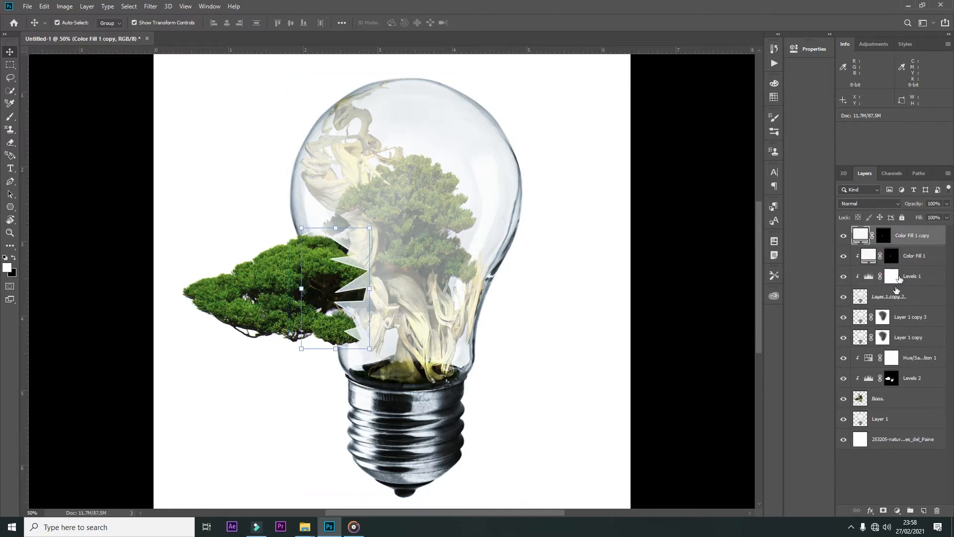
pyautogui.click(892, 338)
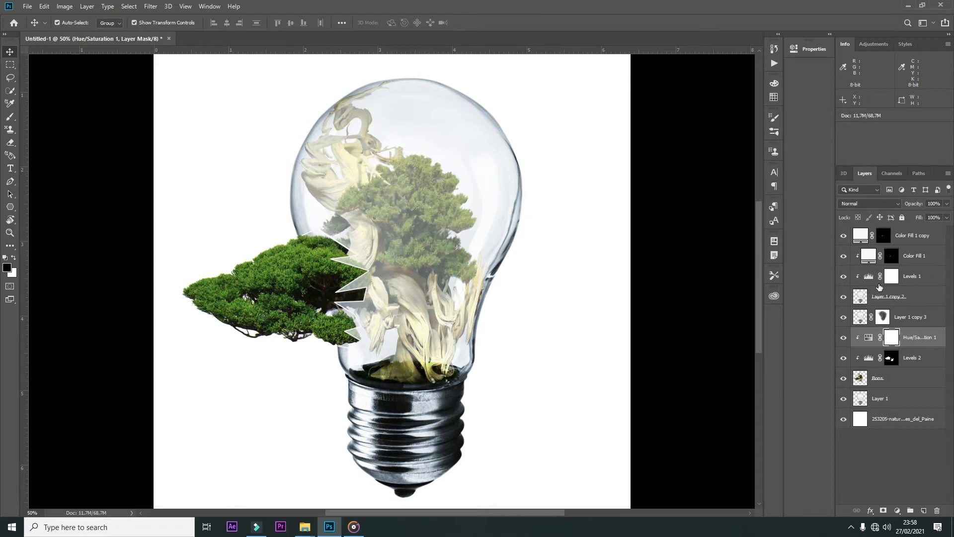
# Step: Replace the bottom background with the water image shutterstock_60575098, placed beneath the Bons layer and stretched across the lower half of the canvas
pyautogui.click(885, 402)
pyautogui.click(885, 419)
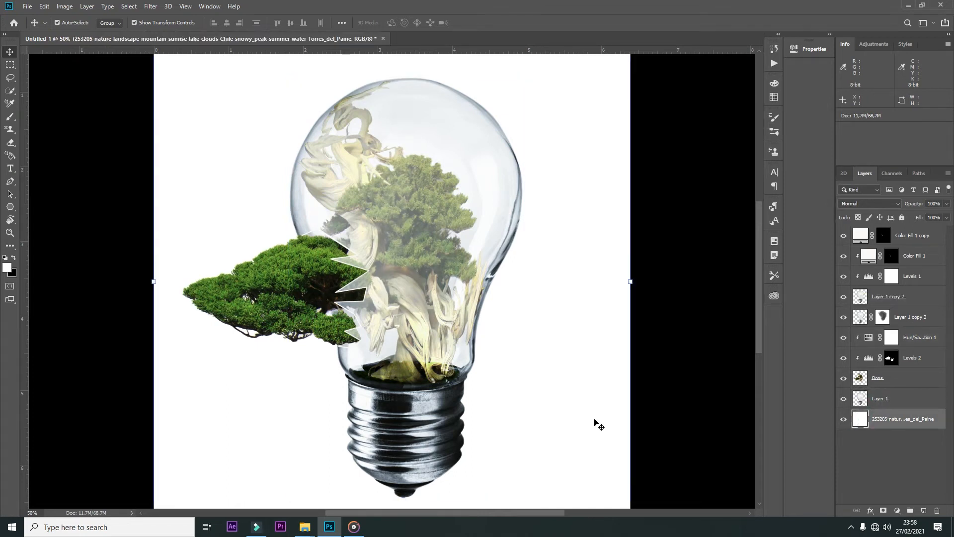
pyautogui.hotkey('ctrl', '-')
pyautogui.moveTo(332, 527); pyautogui.dragTo(512, 412)
pyautogui.moveTo(433, 308); pyautogui.dragTo(529, 423)
pyautogui.moveTo(490, 347); pyautogui.dragTo(442, 387)
pyautogui.moveTo(302, 362); pyautogui.dragTo(232, 363)
pyautogui.moveTo(506, 363); pyautogui.dragTo(551, 362)
pyautogui.moveTo(391, 430); pyautogui.dragTo(391, 456)
pyautogui.press('Return')
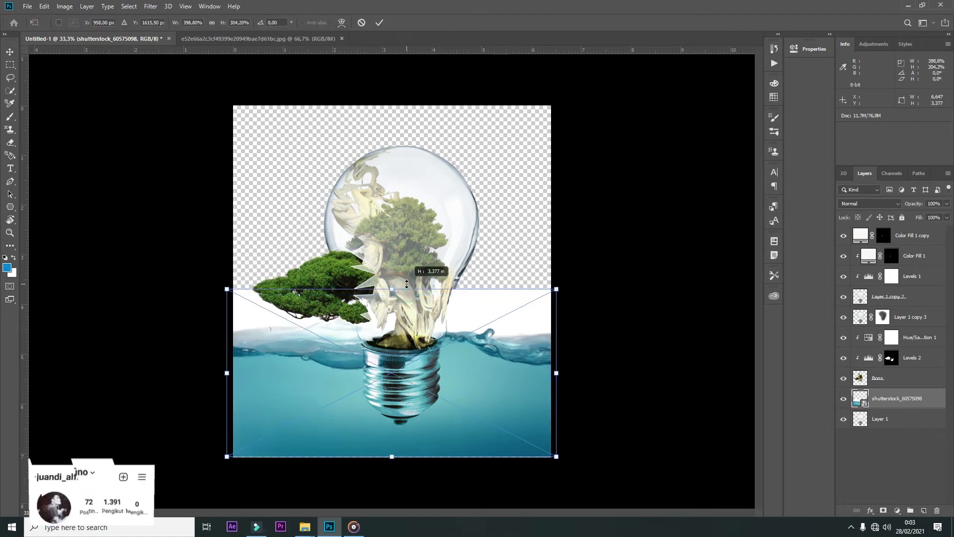
# Step: Duplicate Layer 1 and fill the bottom Layer 1 with white as the background
pyautogui.click(891, 426)
pyautogui.hotkey('ctrl', 'j')
pyautogui.click(892, 440)
pyautogui.hotkey('ctrl', 'BackSpace')
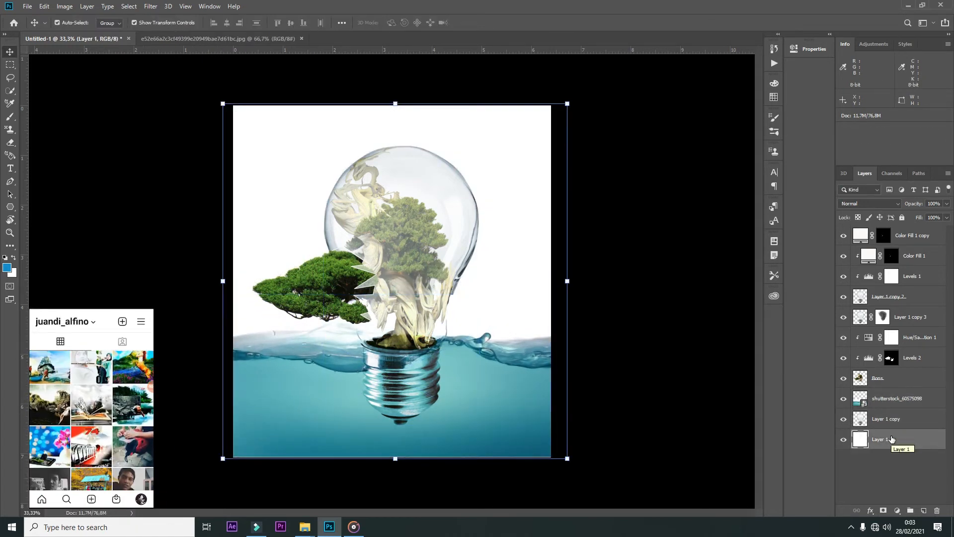
# Step: Crop the image to the existing canvas bounds to trim the layers' overhanging edges
pyautogui.press('c')
pyautogui.press('Return')
pyautogui.press('v')
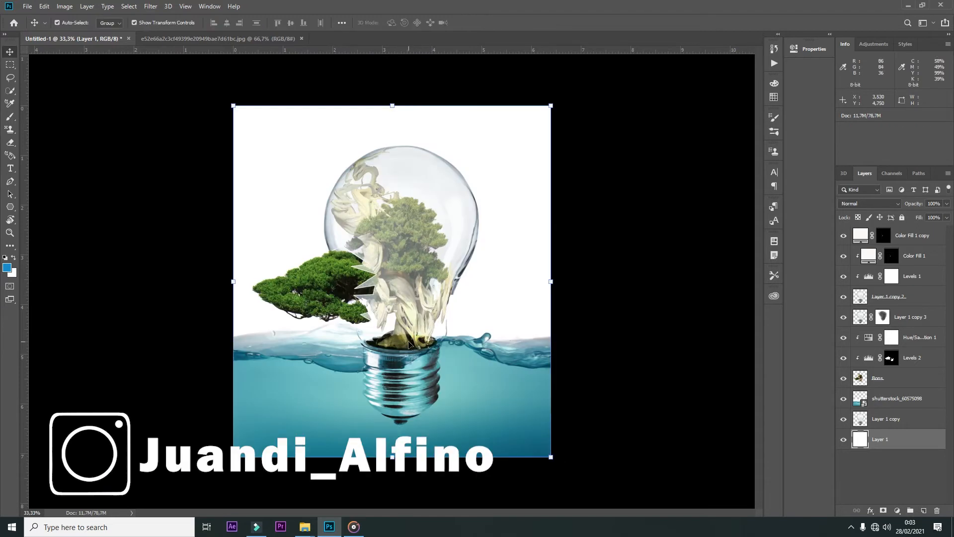
# Step: Rasterize the shutterstock_60575098 layer, duplicate it, and move the copy directly beneath Color Fill 1 copy
pyautogui.rightClick(897, 400)
pyautogui.click(796, 271)
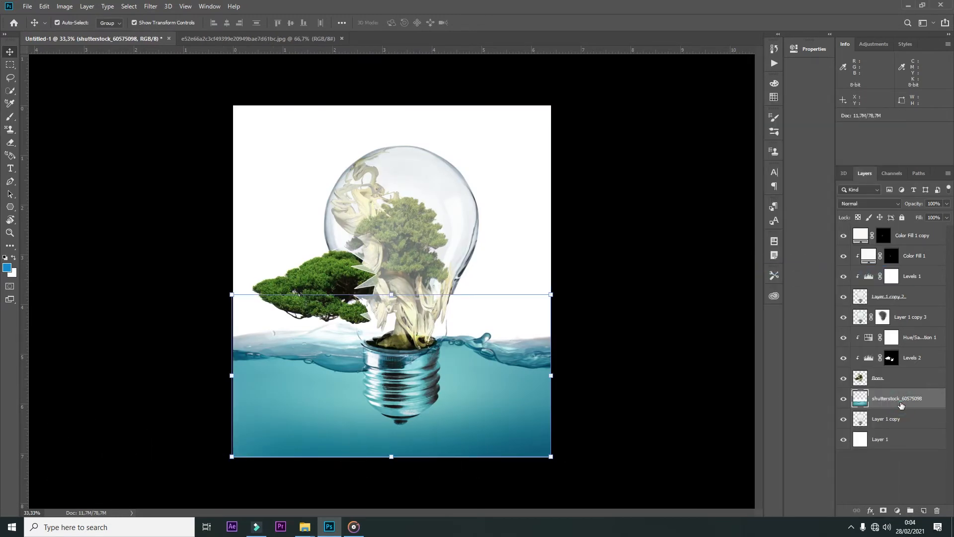
pyautogui.hotkey('ctrl', 'j')
pyautogui.moveTo(901, 400); pyautogui.dragTo(902, 239)
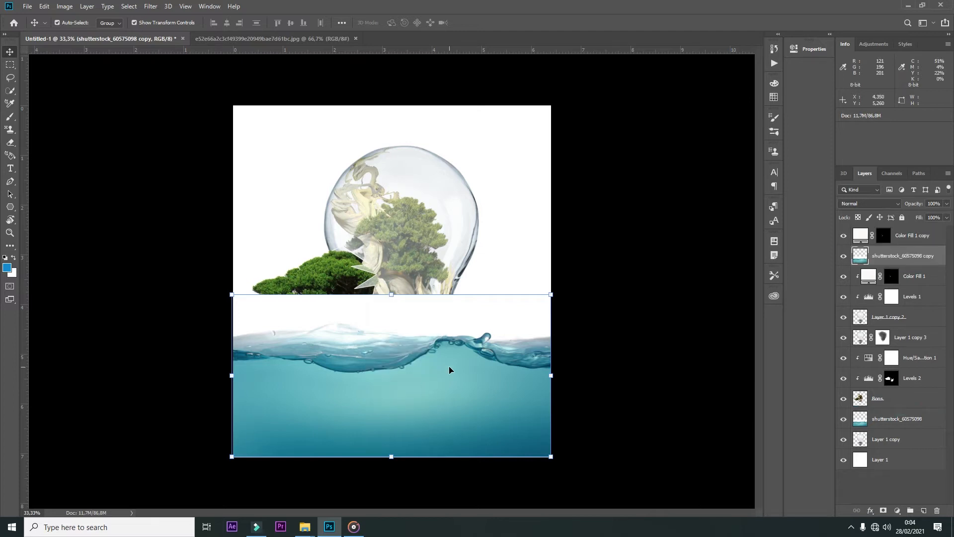
# Step: Add a mask to the water copy and paint black above the waterline to reveal the tree and bulb
pyautogui.press('b')
pyautogui.click(883, 510)
pyautogui.moveTo(412, 296)
pyautogui.mouseDown()
pyautogui.moveTo(240, 292)
pyautogui.moveTo(513, 297)
pyautogui.moveTo(523, 310)
pyautogui.moveTo(371, 322)
pyautogui.moveTo(294, 303)
pyautogui.moveTo(385, 325)
pyautogui.moveTo(372, 330)
pyautogui.mouseUp()
pyautogui.press('[')
pyautogui.press('[')
pyautogui.press('[')
pyautogui.moveTo(428, 322); pyautogui.dragTo(374, 340)
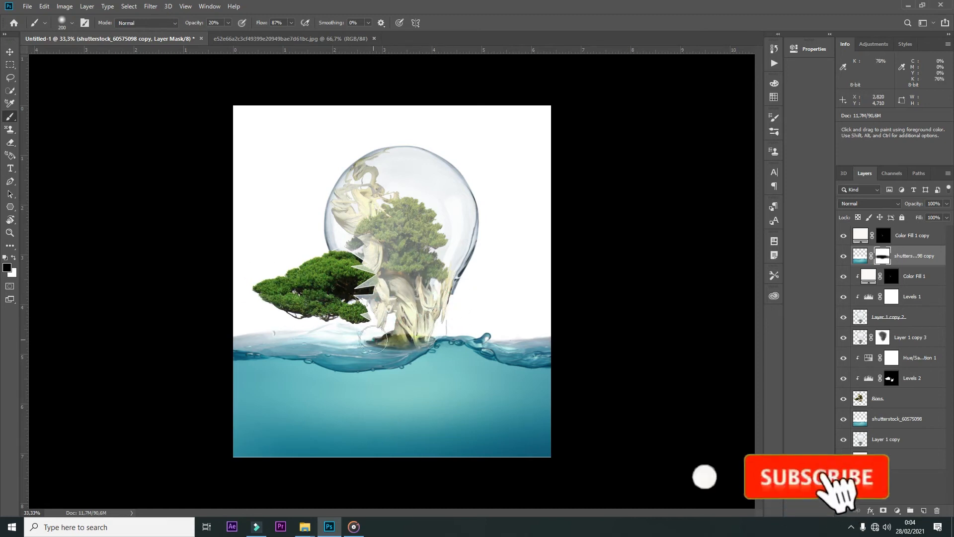
# Step: Paint the water copy's mask with a larger soft black brush at 20% opacity to partly reveal the submerged bulb base
pyautogui.press(']')
pyautogui.press(']')
pyautogui.press(']')
pyautogui.press(']')
pyautogui.moveTo(426, 401)
pyautogui.mouseDown()
pyautogui.moveTo(437, 394)
pyautogui.moveTo(390, 418)
pyautogui.mouseUp()
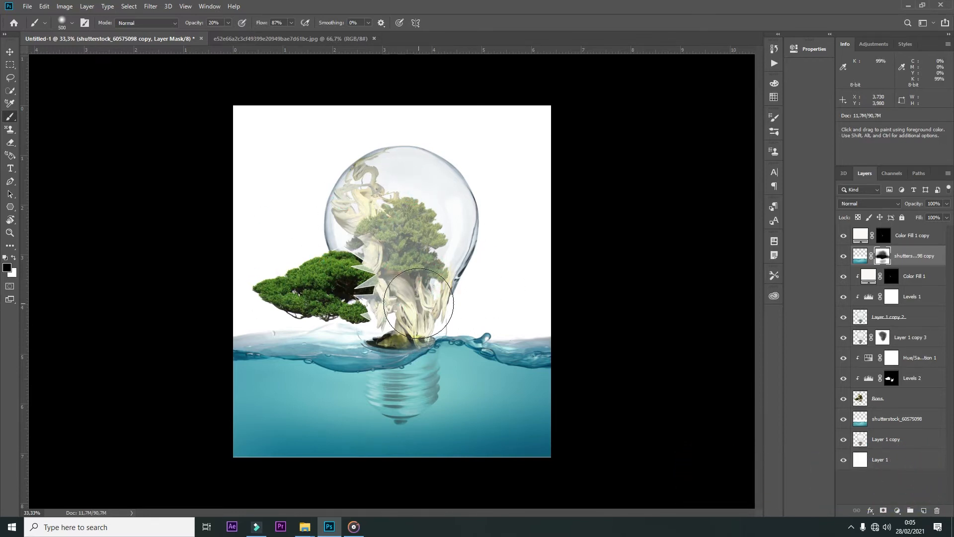
pyautogui.press('v')
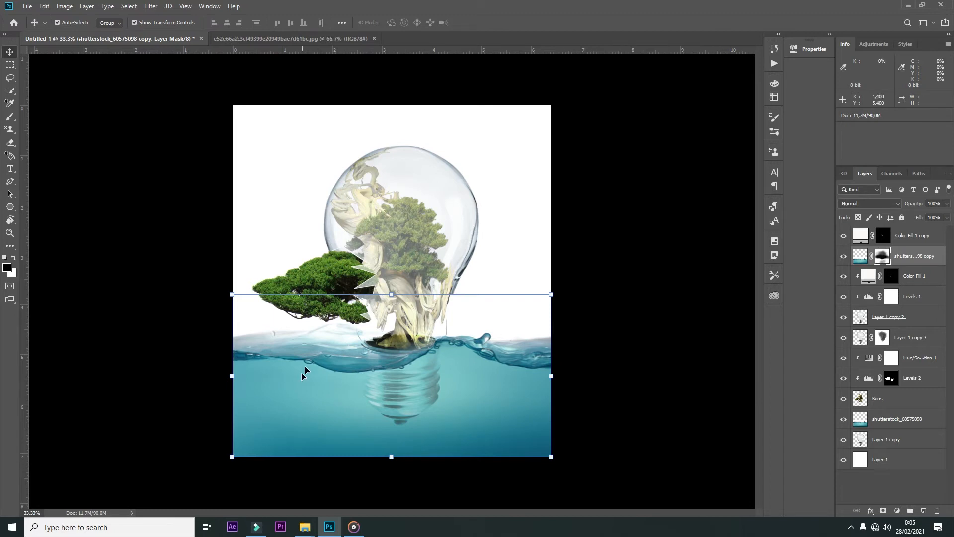
pyautogui.press('b')
pyautogui.hotkey('ctrl', '+')
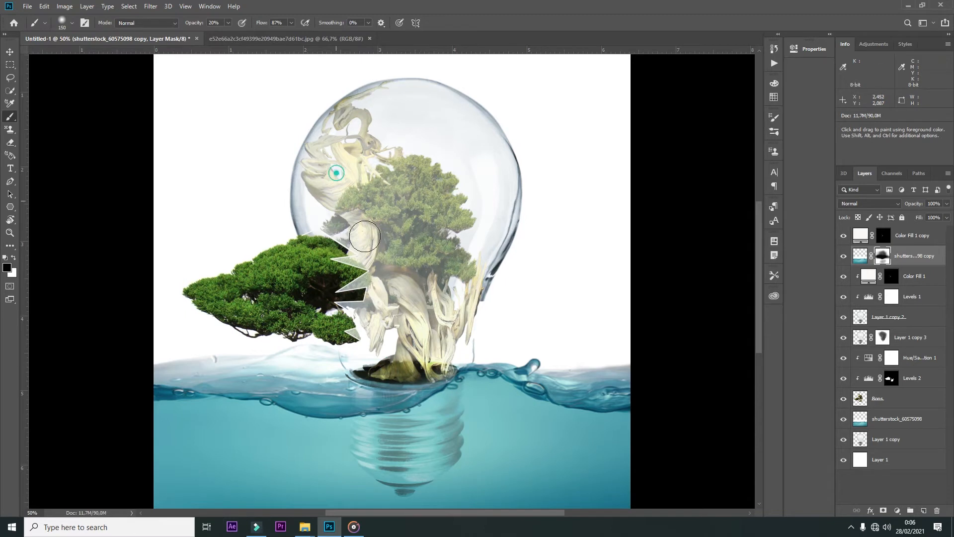
pyautogui.press('v')
# Step: Place the cloudy sky and mountain image directly above Layer 1 and scale it to cover the upper part of the canvas
pyautogui.click(590, 88)
pyautogui.hotkey('ctrl', '-')
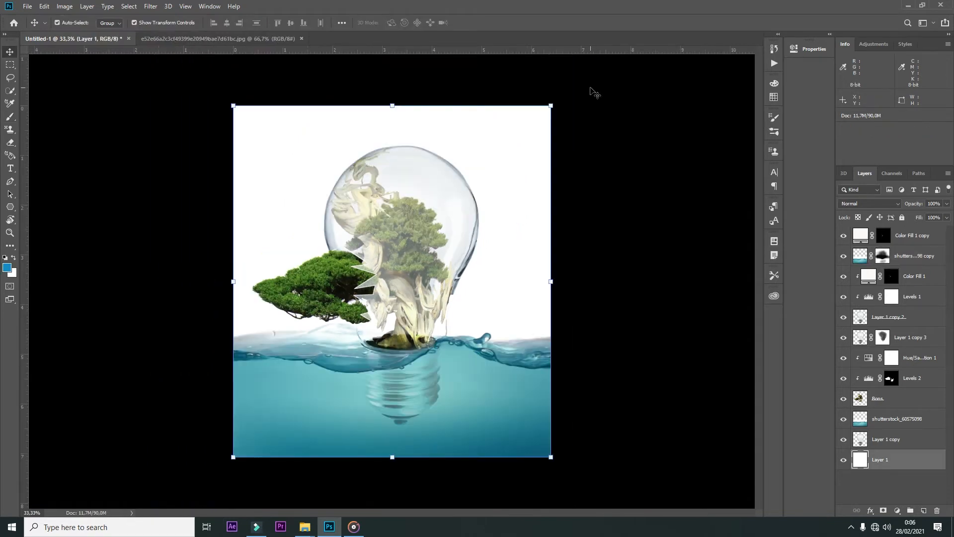
pyautogui.click(305, 527)
pyautogui.click(251, 482)
pyautogui.moveTo(858, 399); pyautogui.dragTo(467, 149)
pyautogui.moveTo(491, 395); pyautogui.dragTo(510, 170)
pyautogui.hotkey('ctrl', 't')
pyautogui.moveTo(394, 287); pyautogui.dragTo(392, 336)
pyautogui.press('Return')
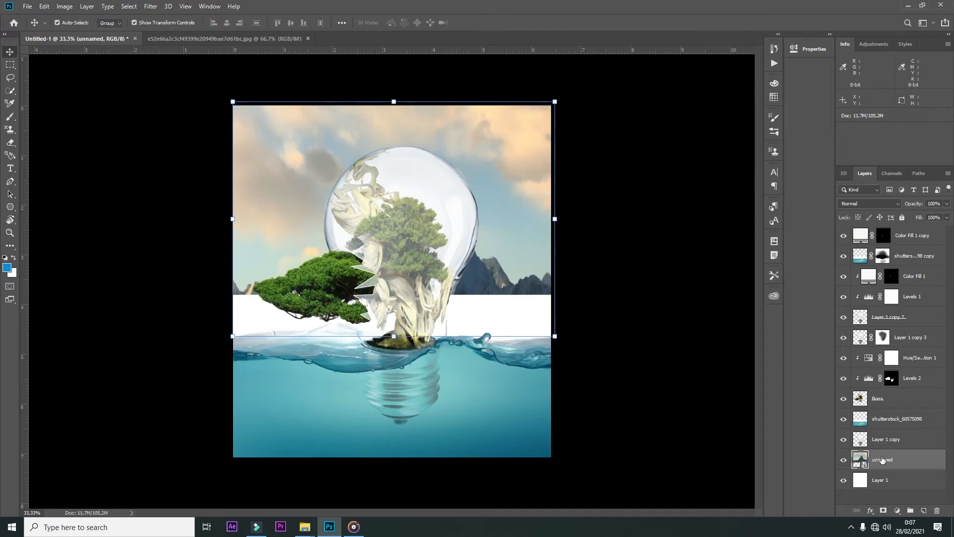
pyautogui.click(862, 420)
pyautogui.press('b')
pyautogui.moveTo(511, 306)
pyautogui.mouseDown()
pyautogui.moveTo(494, 303)
pyautogui.moveTo(457, 324)
pyautogui.moveTo(435, 312)
pyautogui.mouseUp()
pyautogui.hotkey('ctrl', 'z')
pyautogui.hotkey('ctrl', 'z')
pyautogui.hotkey('ctrl', 'z')
pyautogui.hotkey('ctrl', 'z')
pyautogui.hotkey('ctrl', 'z')
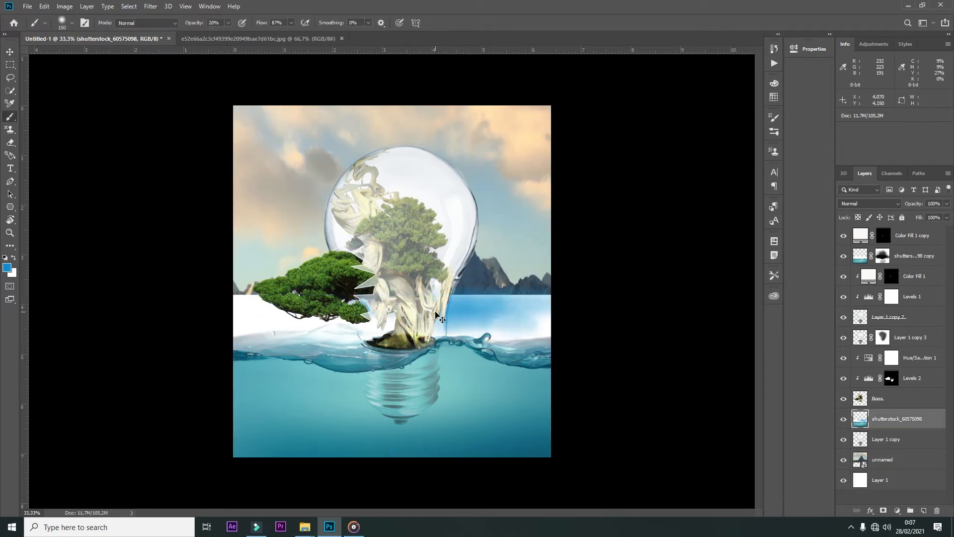
# Step: Add a mask to shutterstock_60575098 and paint black over the white band above the water, continuing with a Multiply brush at 66% opacity
pyautogui.click(883, 511)
pyautogui.moveTo(552, 304)
pyautogui.mouseDown()
pyautogui.moveTo(494, 315)
pyautogui.moveTo(528, 319)
pyautogui.moveTo(230, 323)
pyautogui.moveTo(234, 317)
pyautogui.mouseUp()
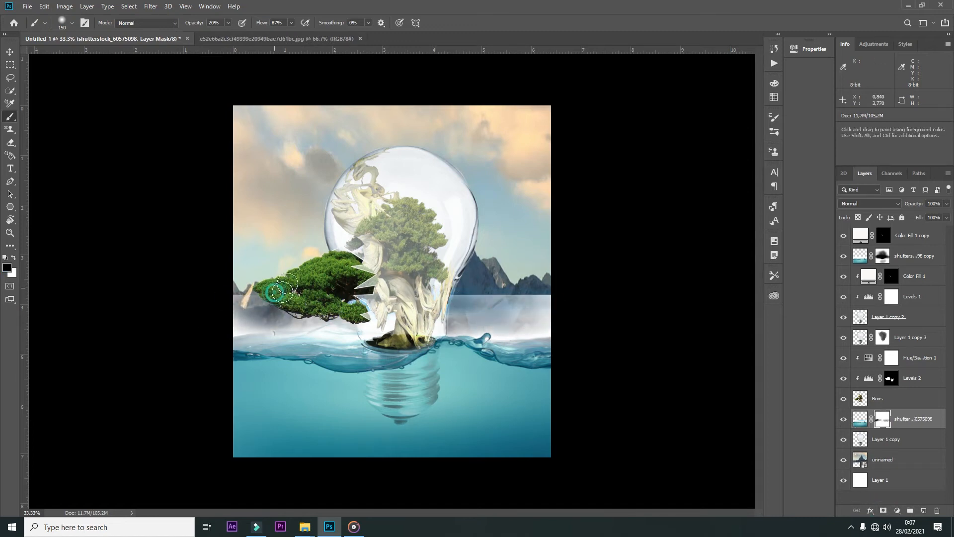
pyautogui.click(176, 25)
pyautogui.click(144, 69)
pyautogui.moveTo(541, 304)
pyautogui.mouseDown()
pyautogui.moveTo(453, 326)
pyautogui.moveTo(501, 318)
pyautogui.moveTo(518, 299)
pyautogui.moveTo(474, 296)
pyautogui.mouseUp()
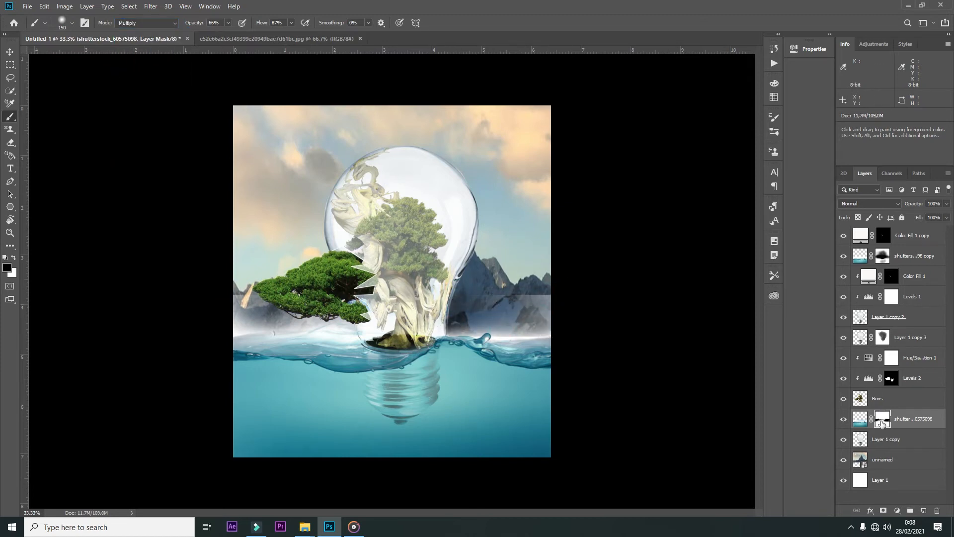
# Step: Paint black on the water copy's mask over the pale haze covering the mountains on both sides of the bulb
pyautogui.click(882, 259)
pyautogui.moveTo(546, 305)
pyautogui.mouseDown()
pyautogui.moveTo(460, 322)
pyautogui.moveTo(513, 319)
pyautogui.mouseUp()
pyautogui.moveTo(233, 307); pyautogui.dragTo(294, 310)
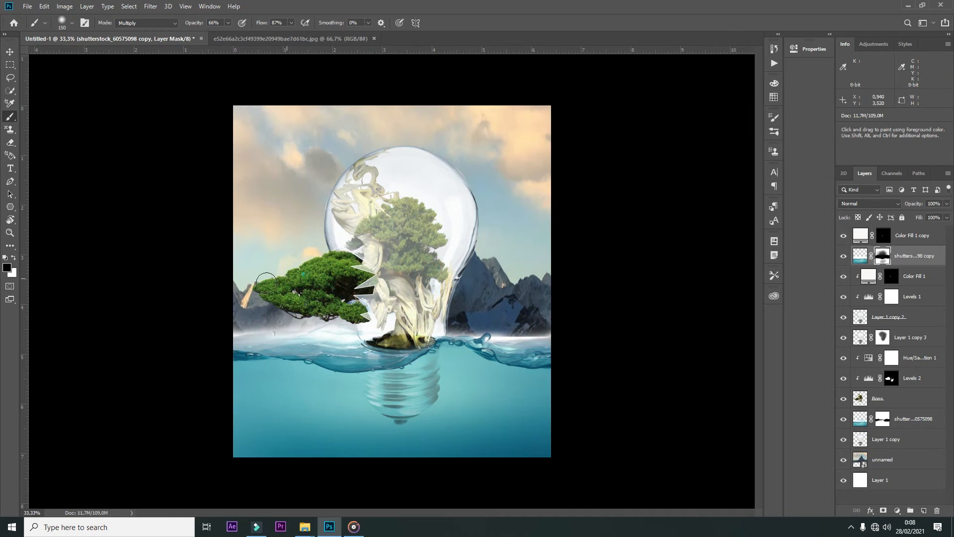
# Step: Rasterize the sky and mountain layer named unnamed
pyautogui.press('v')
pyautogui.click(494, 332)
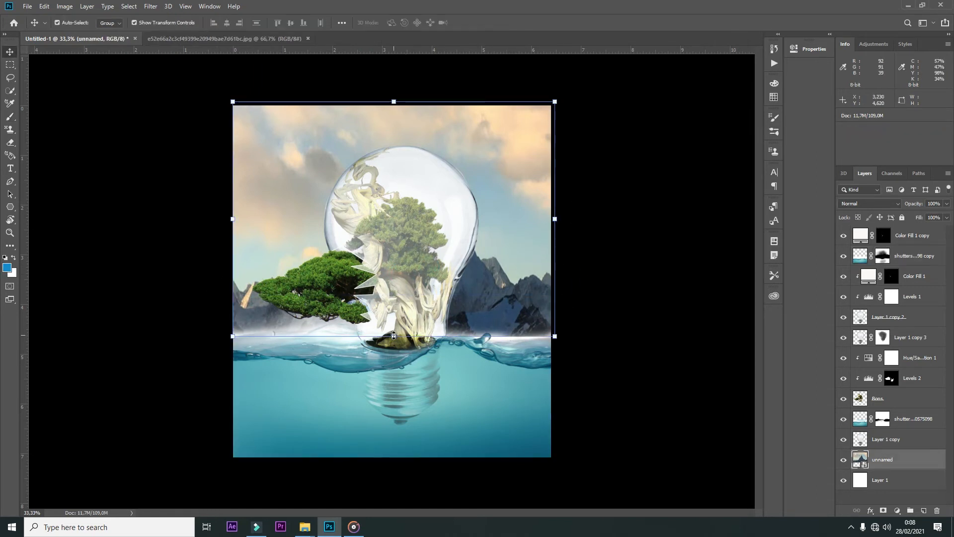
pyautogui.press('s')
pyautogui.rightClick(897, 462)
pyautogui.click(850, 213)
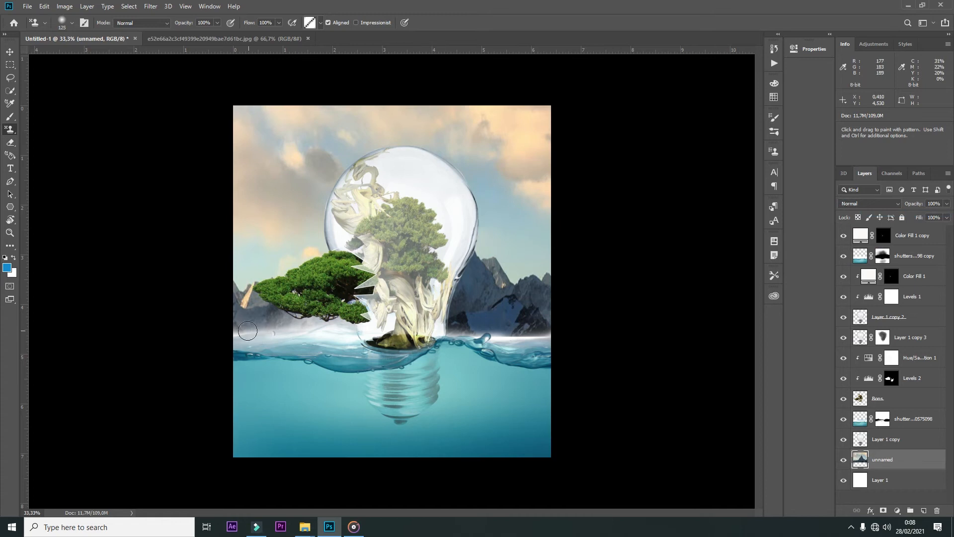
pyautogui.hotkey('ctrl', '+')
pyautogui.hotkey('ctrl', '+')
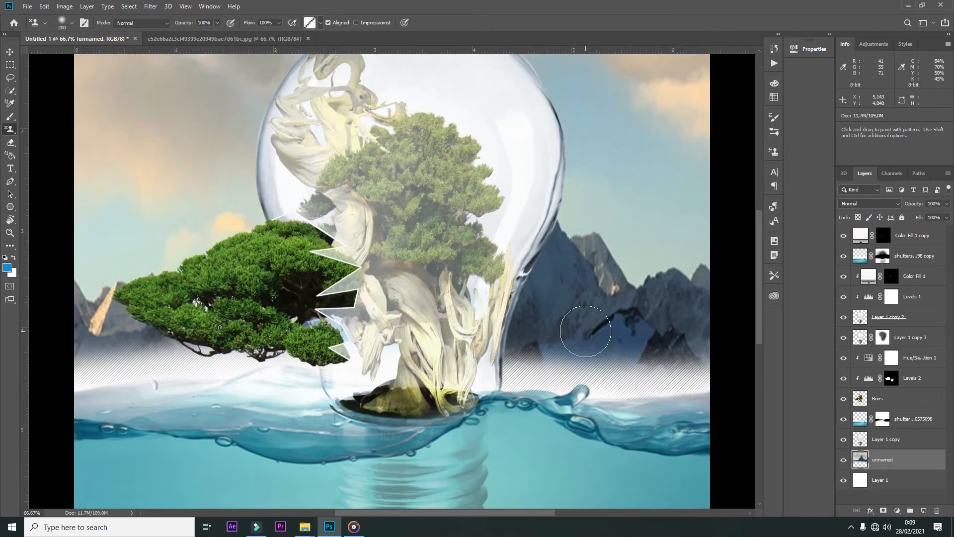
# Step: Copy the bottom strip of the mountain layer, stretch it down past the waterline, and merge it back into the layer
pyautogui.press('m')
pyautogui.moveTo(66, 350); pyautogui.dragTo(735, 439)
pyautogui.hotkey('ctrl', 'j')
pyautogui.press('v')
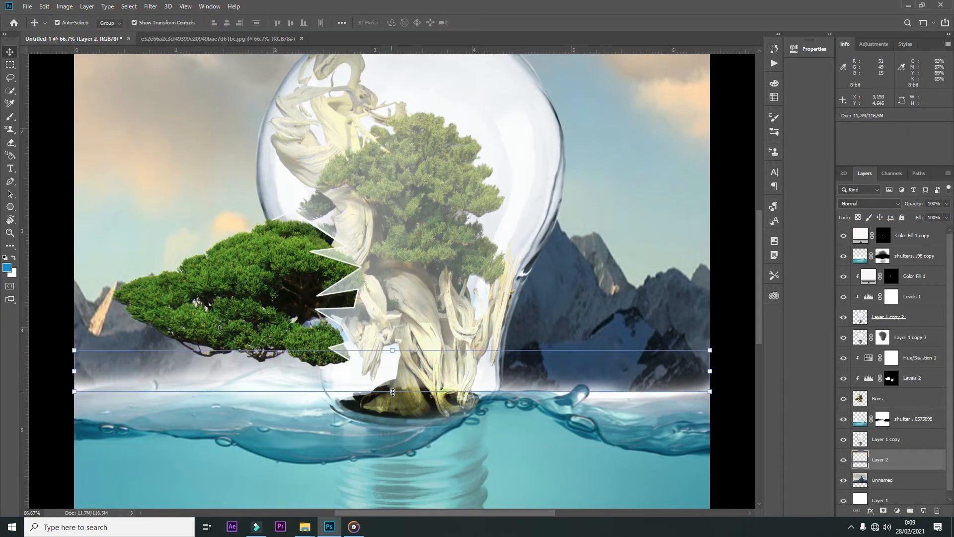
pyautogui.moveTo(392, 392); pyautogui.dragTo(391, 425)
pyautogui.press('Return')
pyautogui.hotkey('ctrl', 'e')
pyautogui.hotkey('ctrl', '-')
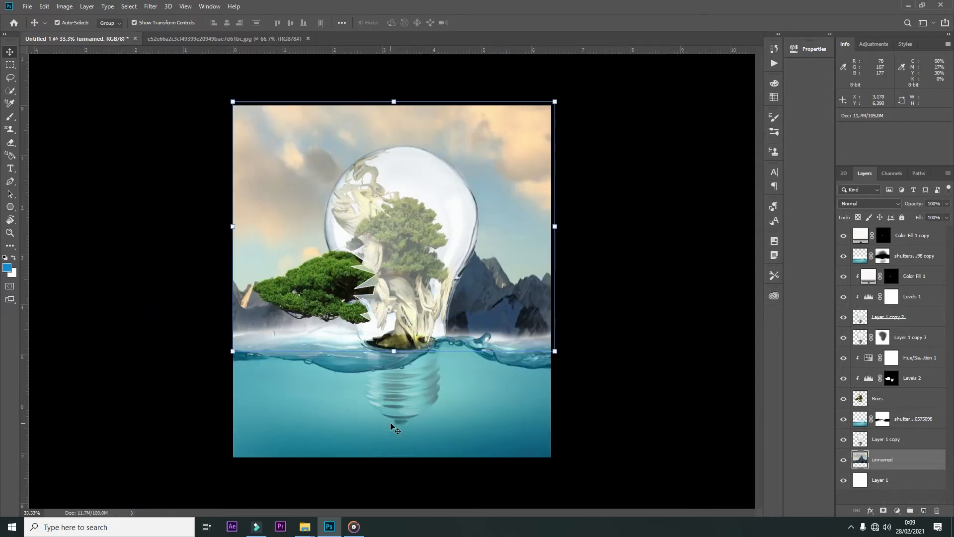
# Step: Brighten the sky and mountain layer with Levels, setting the white input level to 230
pyautogui.hotkey('ctrl', 'l')
pyautogui.moveTo(594, 400); pyautogui.dragTo(617, 401)
pyautogui.moveTo(719, 401); pyautogui.dragTo(707, 401)
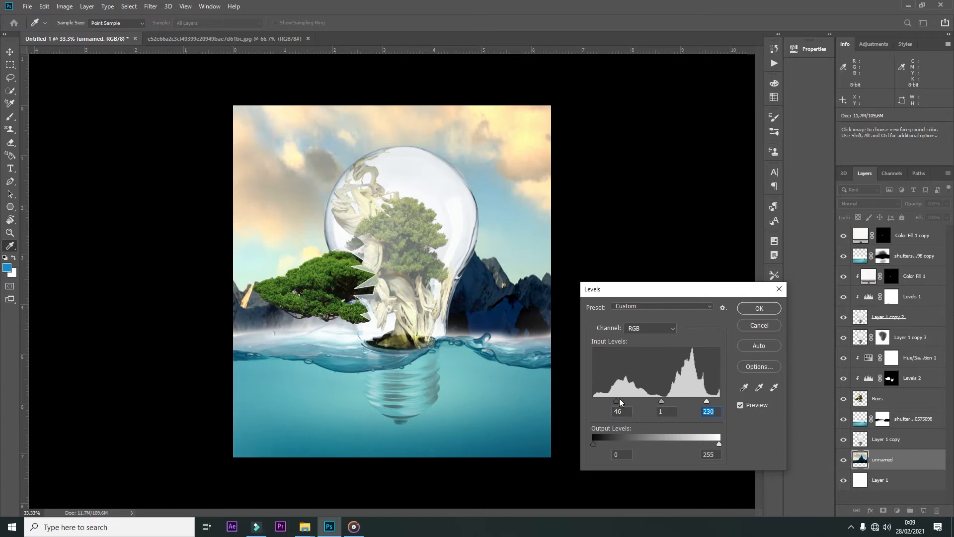
pyautogui.moveTo(617, 401); pyautogui.dragTo(595, 400)
pyautogui.click(759, 308)
# Step: Stretch the sky and mountain layer slightly upward beyond the canvas's upper edge
pyautogui.hotkey('ctrl', 't')
pyautogui.moveTo(393, 106); pyautogui.dragTo(394, 98)
pyautogui.press('Return')
# Step: Tint the glass on Layer 1 copy with a soft 300 px blue Multiply brush at 20% opacity
pyautogui.hotkey('alt', ']')
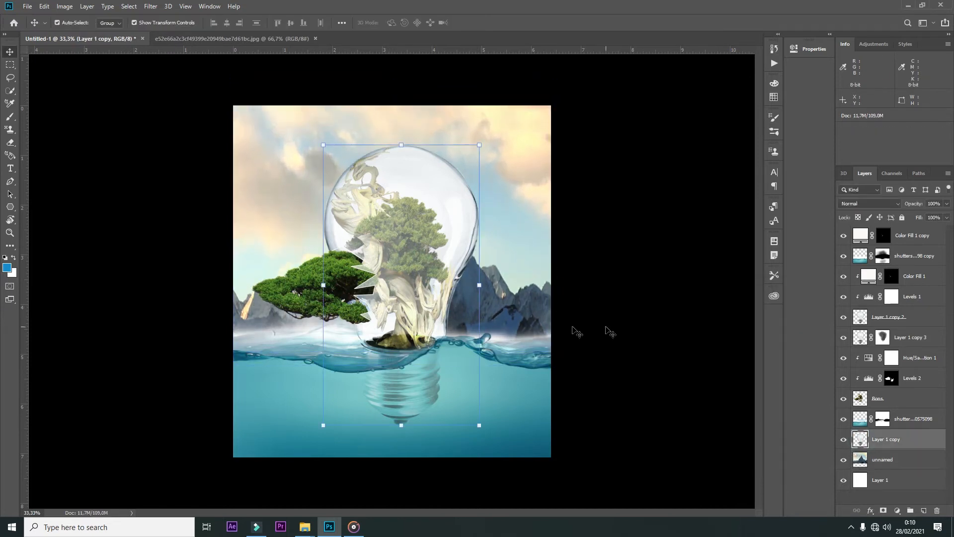
pyautogui.press('b')
pyautogui.press(']')
pyautogui.press(']')
pyautogui.press(']')
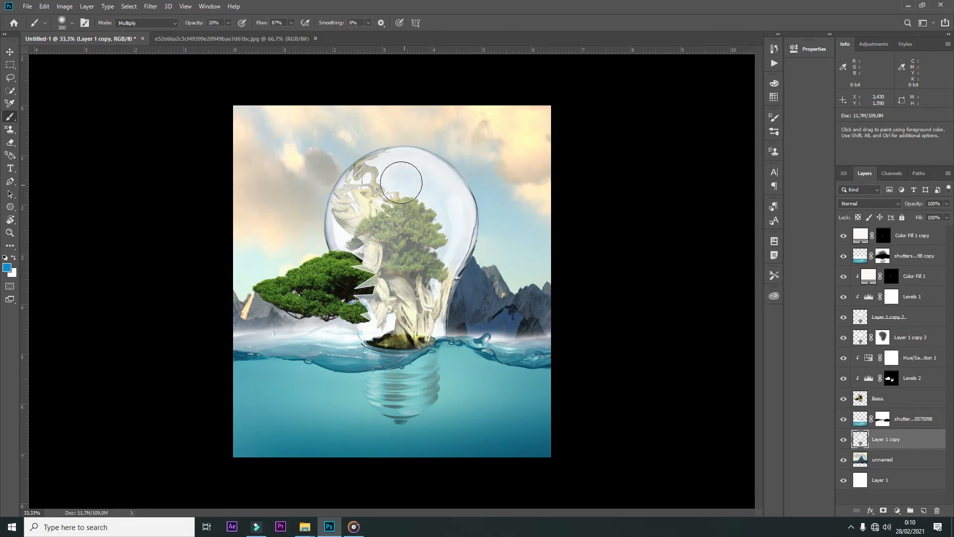
pyautogui.moveTo(409, 298)
pyautogui.mouseDown()
pyautogui.moveTo(437, 207)
pyautogui.moveTo(434, 174)
pyautogui.moveTo(436, 261)
pyautogui.moveTo(385, 178)
pyautogui.moveTo(380, 289)
pyautogui.mouseUp()
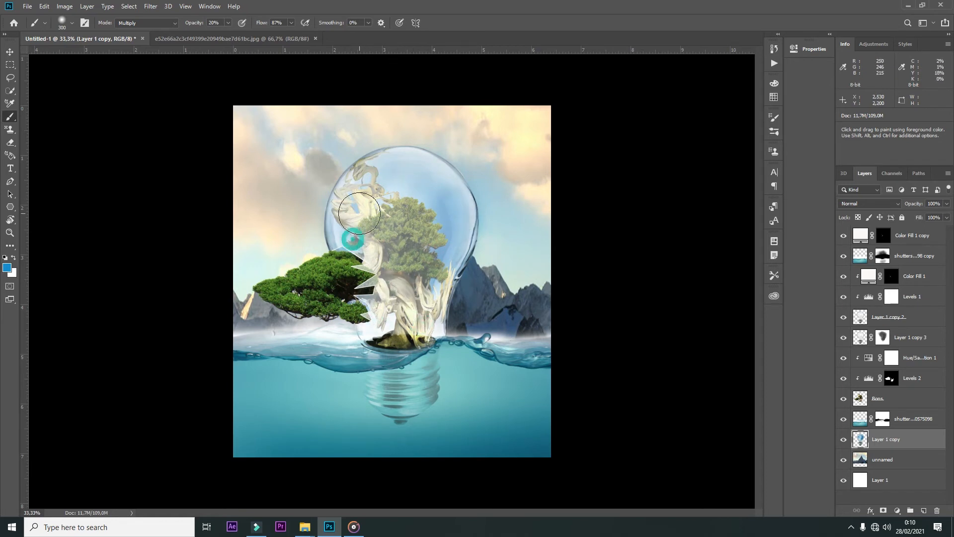
# Step: Add a mask to Layer 1 copy and paint it black at 20% opacity to reveal the mountain peak through the glass
pyautogui.press('v')
pyautogui.click(402, 118)
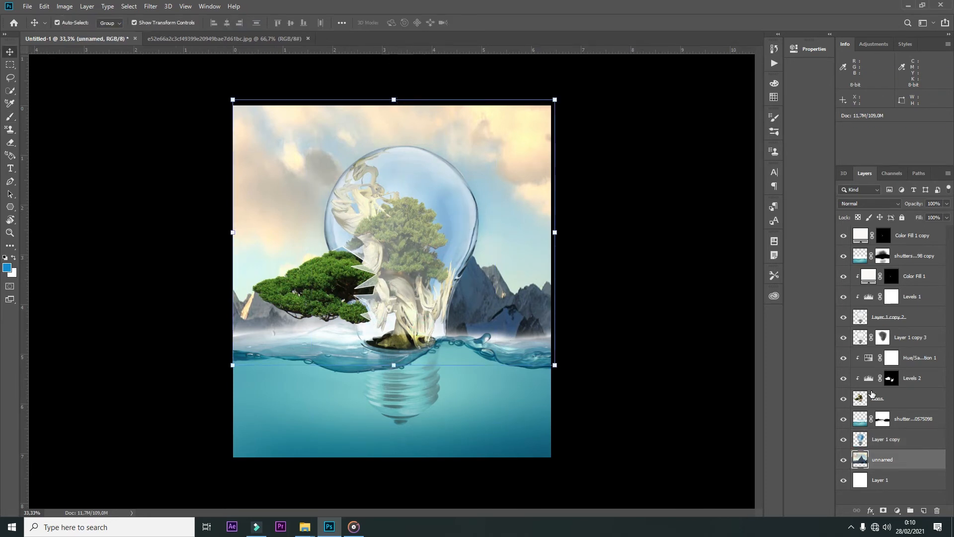
pyautogui.click(886, 439)
pyautogui.click(883, 511)
pyautogui.press('b')
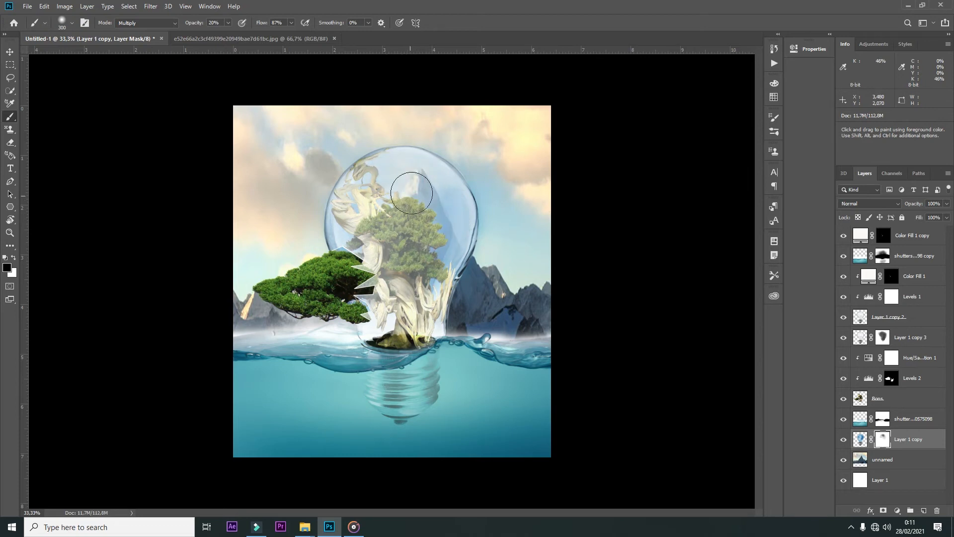
# Step: Add a white Solid Color fill clipped to Layer 1 copy and invert its mask to black
pyautogui.press('v')
pyautogui.click(529, 160)
pyautogui.click(863, 441)
pyautogui.click(897, 511)
pyautogui.click(889, 334)
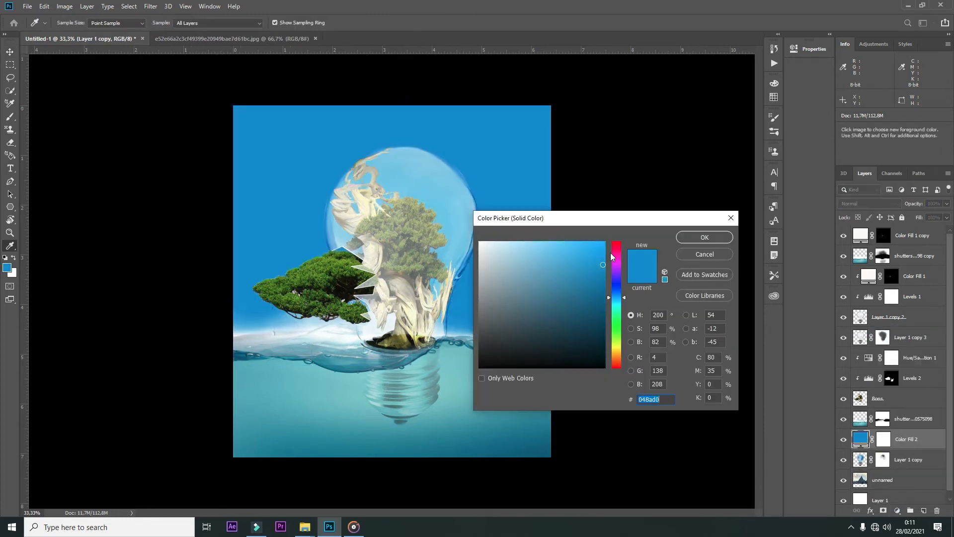
pyautogui.click(480, 243)
pyautogui.click(704, 237)
pyautogui.hotkey('ctrl', 'alt', 'g')
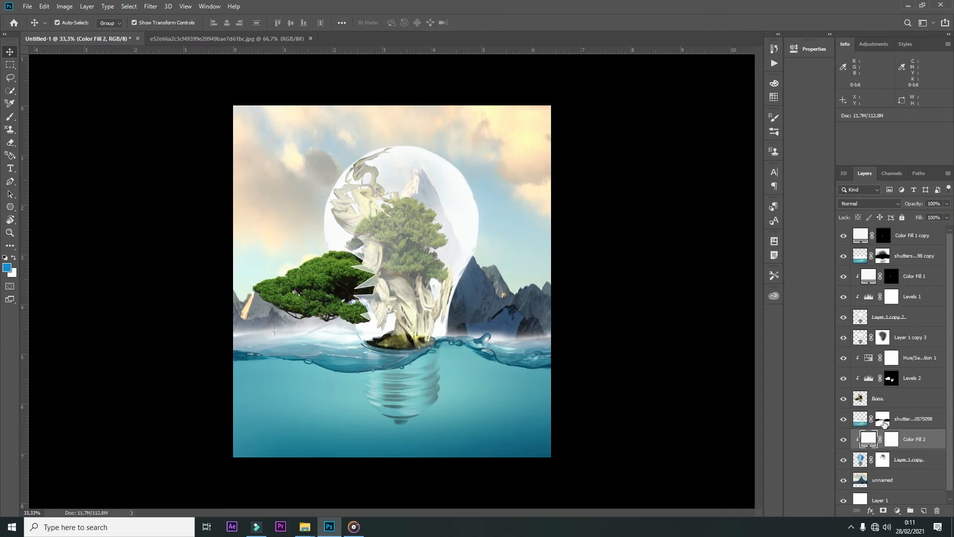
pyautogui.click(893, 440)
pyautogui.hotkey('ctrl', 'i')
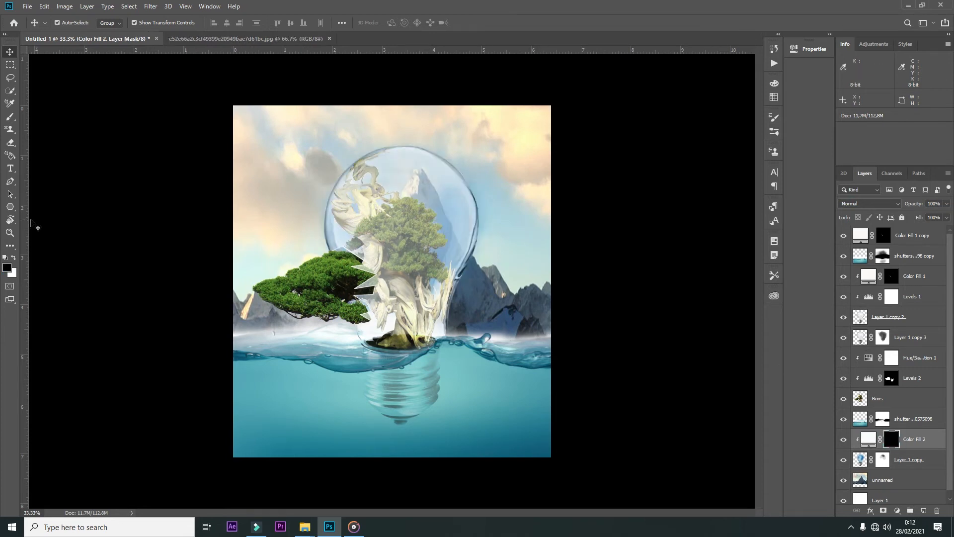
# Step: Paint white highlights along the bulb's outer edge on the clipped fill's mask with a small Normal brush at 100% opacity
pyautogui.press('b')
pyautogui.press('0')
pyautogui.press('[')
pyautogui.press('[')
pyautogui.press('[')
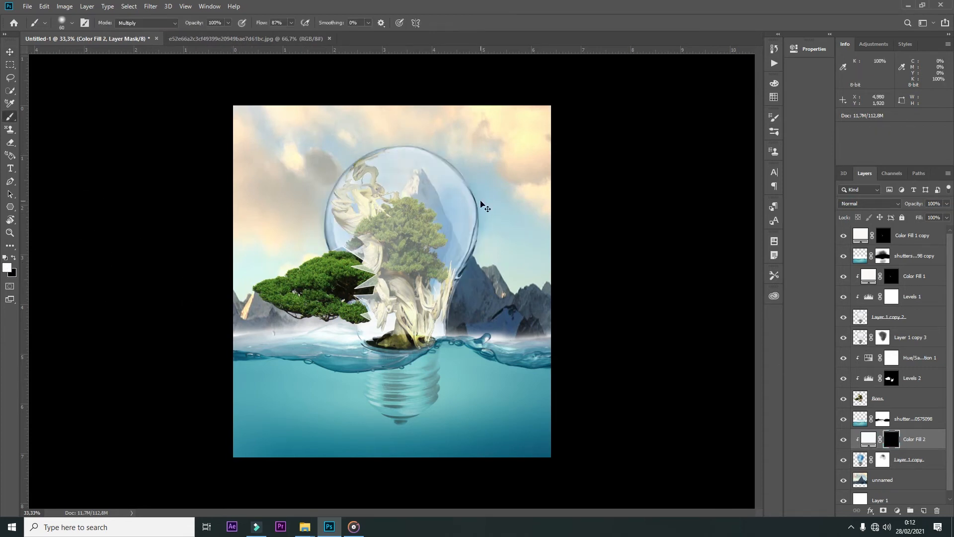
pyautogui.hotkey('ctrl', '+')
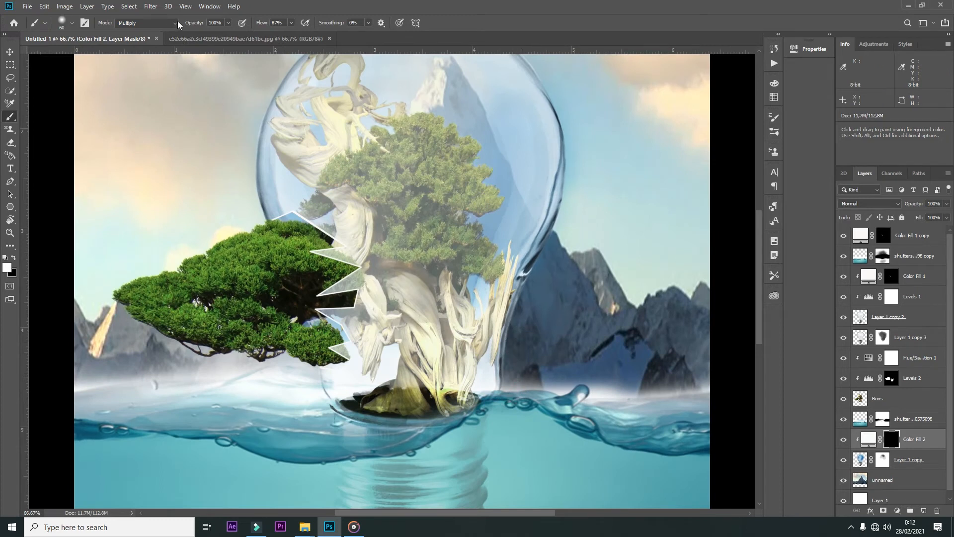
pyautogui.moveTo(575, 135); pyautogui.dragTo(552, 228)
pyautogui.press('[')
pyautogui.press('[')
pyautogui.press('[')
pyautogui.press('[')
pyautogui.press('[')
pyautogui.press('[')
pyautogui.rightClick(538, 205)
pyautogui.press('Return')
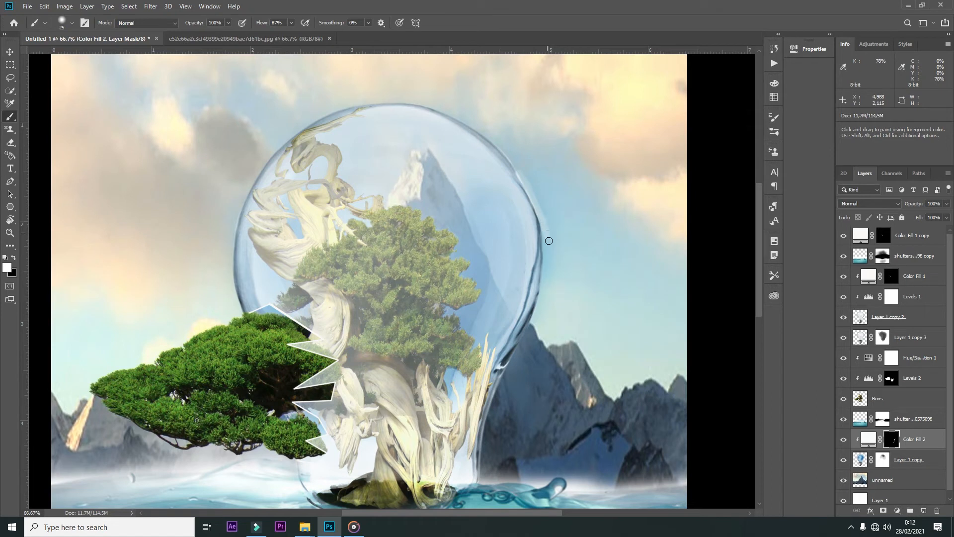
pyautogui.hotkey('ctrl', 'z')
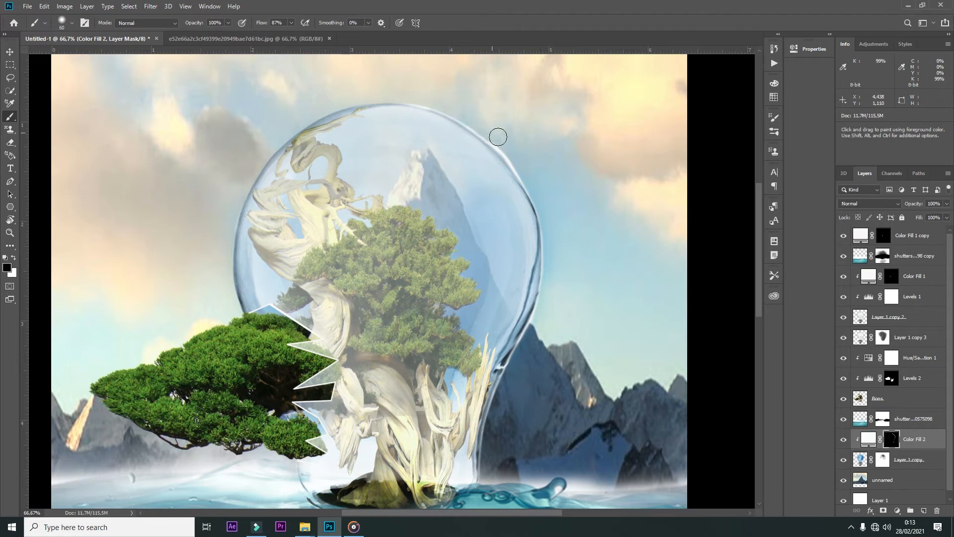
# Step: Load the bulb's outline as a selection and brush rim highlights around the glass on the clipped fill's mask
pyautogui.hotkey('ctrl', '-')
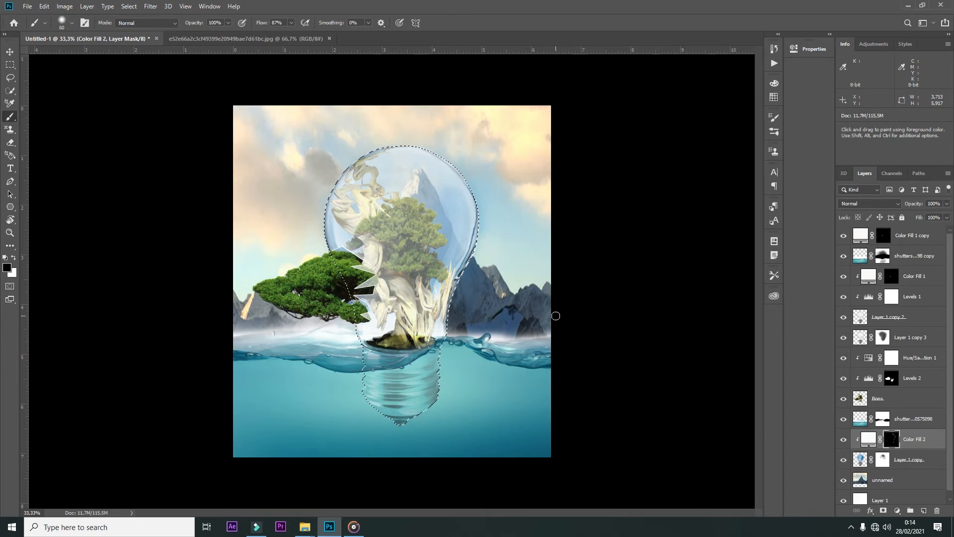
pyautogui.moveTo(482, 208); pyautogui.dragTo(476, 252)
pyautogui.hotkey('ctrl', '+')
pyautogui.moveTo(564, 70); pyautogui.dragTo(520, 179)
pyautogui.moveTo(445, 135)
pyautogui.mouseDown()
pyautogui.moveTo(428, 126)
pyautogui.moveTo(291, 134)
pyautogui.mouseUp()
pyautogui.moveTo(253, 163)
pyautogui.mouseDown()
pyautogui.moveTo(212, 242)
pyautogui.moveTo(206, 308)
pyautogui.mouseUp()
pyautogui.moveTo(266, 148)
pyautogui.mouseDown()
pyautogui.moveTo(258, 149)
pyautogui.moveTo(413, 99)
pyautogui.mouseUp()
pyautogui.hotkey('ctrl', '-')
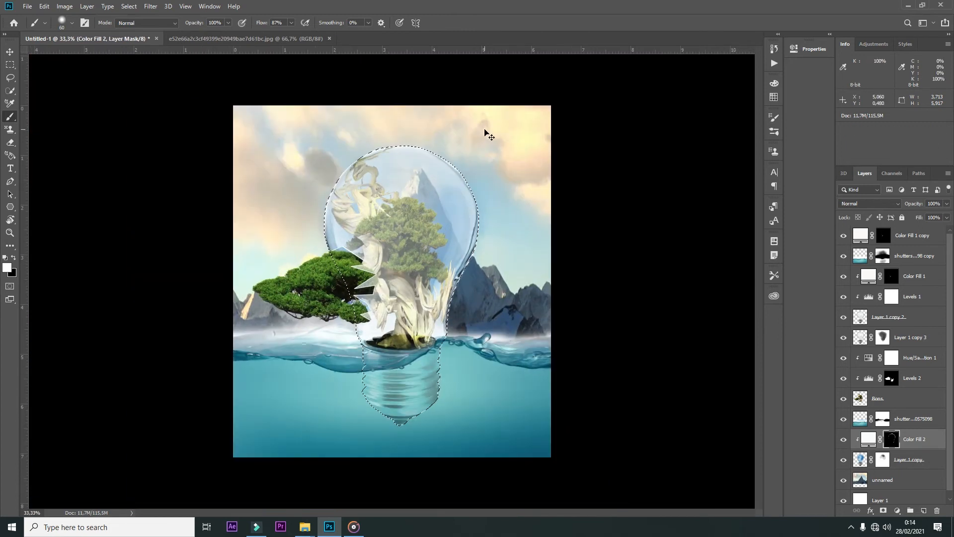
pyautogui.hotkey('ctrl', '+')
pyautogui.scroll(2, 482, 73)
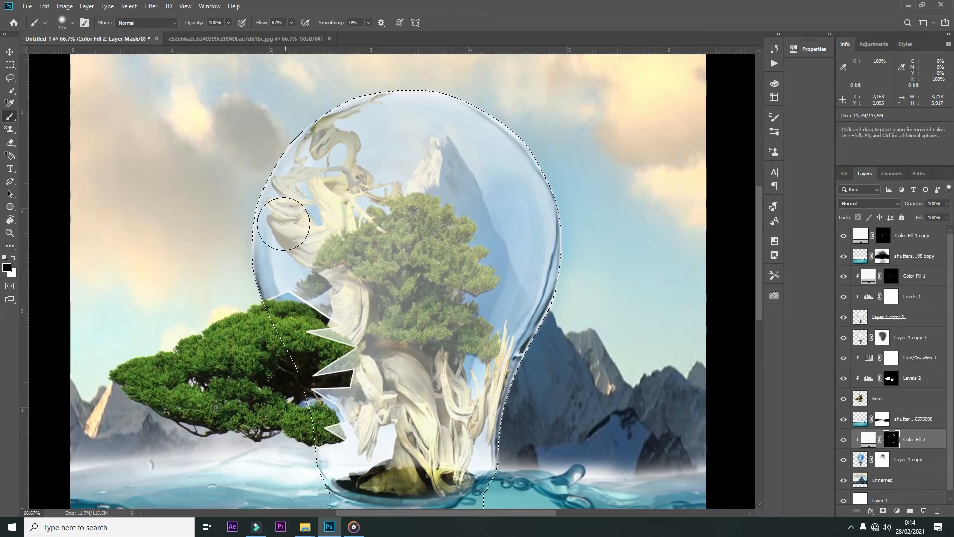
pyautogui.hotkey('ctrl', '-')
pyautogui.hotkey('ctrl', '-')
pyautogui.hotkey('ctrl', '-')
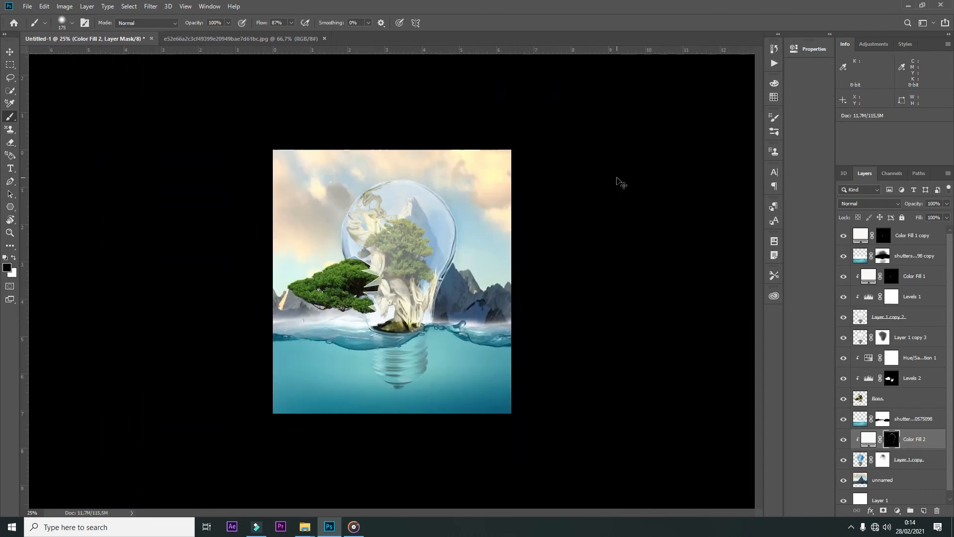
pyautogui.hotkey('ctrl', '+')
# Step: Try Linear Dodge (Add) blending on the clipped white fill, and delete the fill layer
pyautogui.click(844, 439)
pyautogui.click(843, 440)
pyautogui.click(868, 440)
pyautogui.click(865, 204)
pyautogui.click(856, 302)
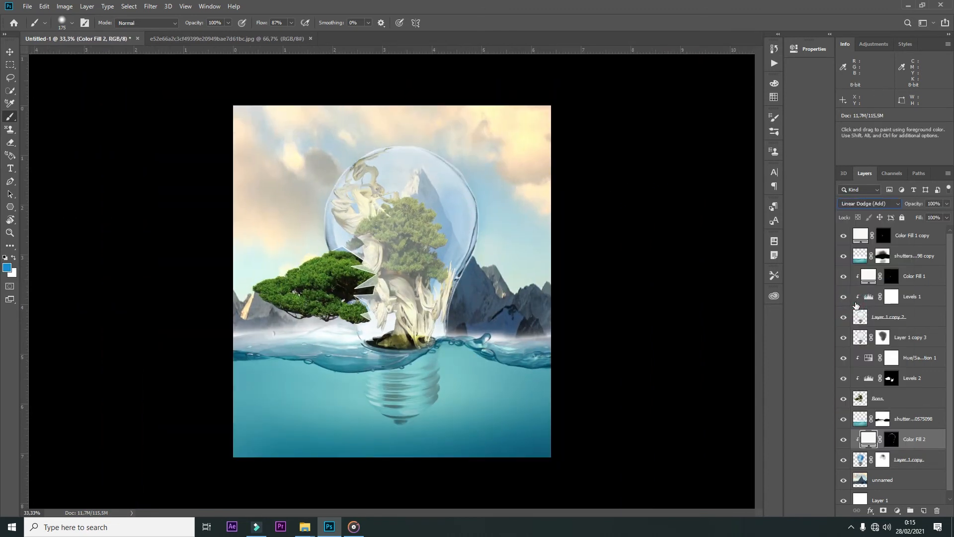
pyautogui.click(844, 440)
pyautogui.press('Delete')
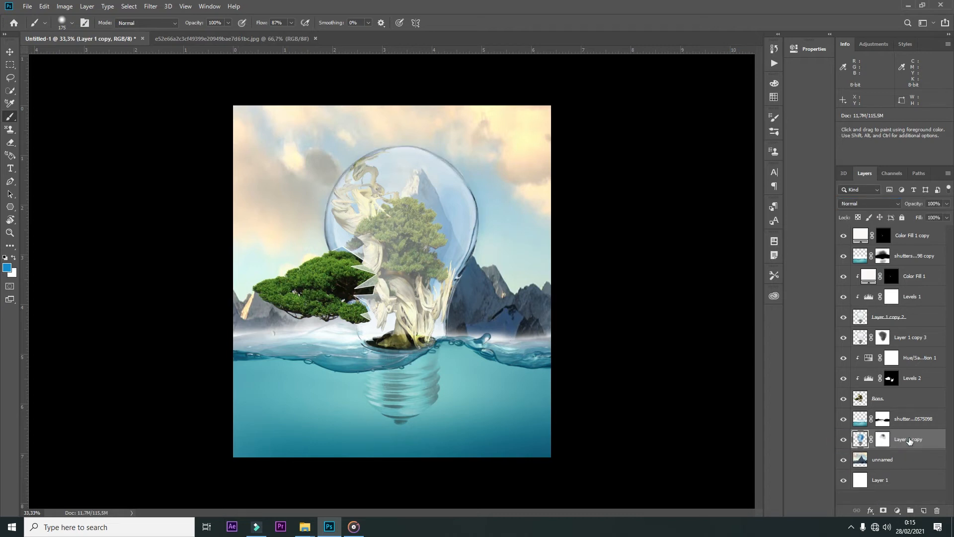
# Step: Add a pale blue e8f3f8 Solid Color fill directly above the sky and mountain layer and invert its mask
pyautogui.click(890, 458)
pyautogui.click(897, 510)
pyautogui.click(882, 334)
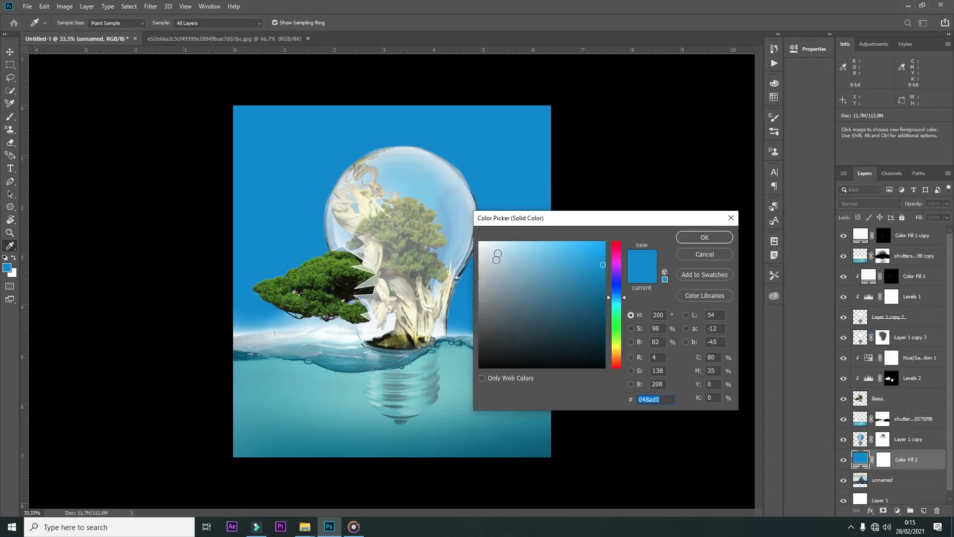
pyautogui.click(489, 246)
pyautogui.click(696, 240)
pyautogui.click(884, 460)
pyautogui.hotkey('ctrl', 'i')
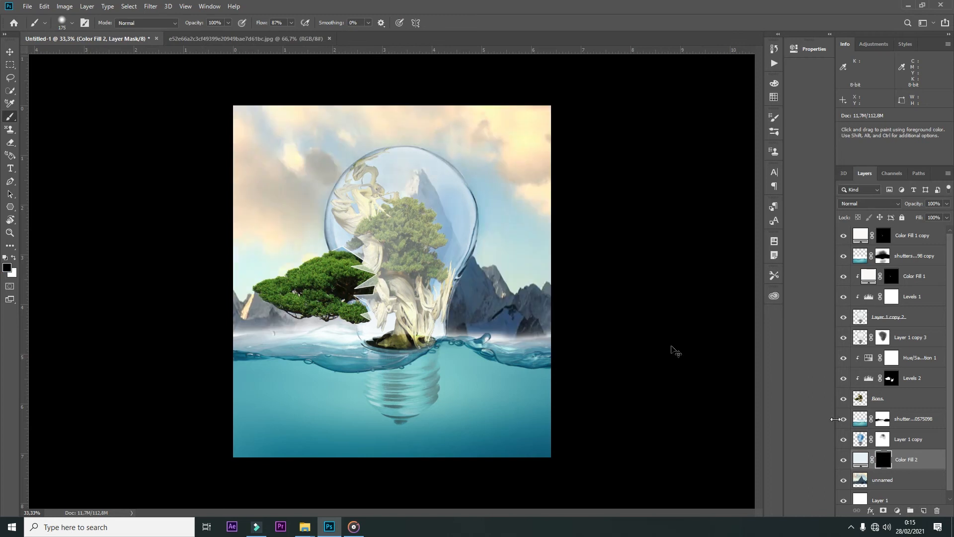
# Step: Paint white on the pale fill's mask with a large soft brush to spread haze through the sky behind the bulb
pyautogui.press('x')
pyautogui.rightClick(459, 282)
pyautogui.click(631, 248)
pyautogui.moveTo(432, 309)
pyautogui.mouseDown()
pyautogui.moveTo(454, 184)
pyautogui.moveTo(350, 177)
pyautogui.moveTo(286, 201)
pyautogui.mouseUp()
pyautogui.press(']')
pyautogui.press(']')
pyautogui.press(']')
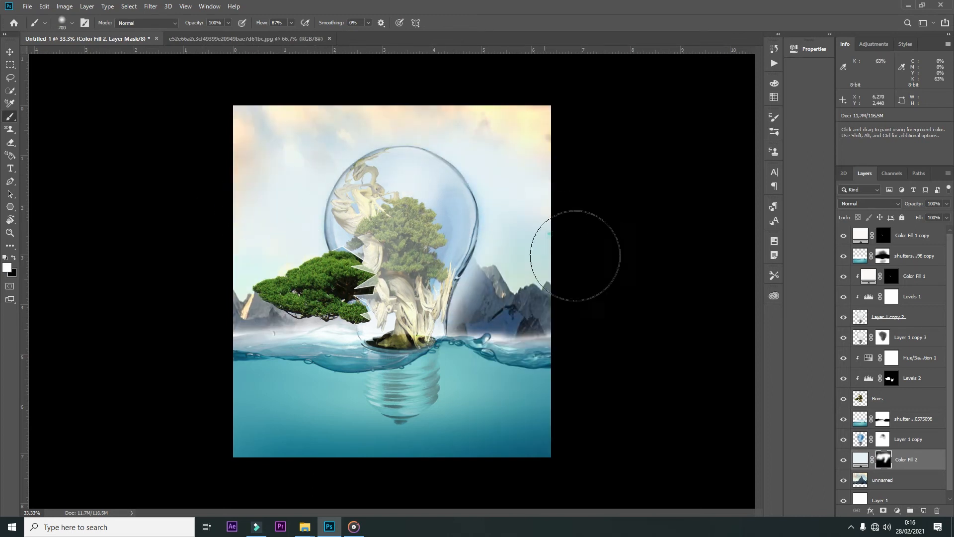
# Step: Set the pale haze fill's blending mode to Screen
pyautogui.press('v')
pyautogui.click(860, 459)
pyautogui.click(870, 204)
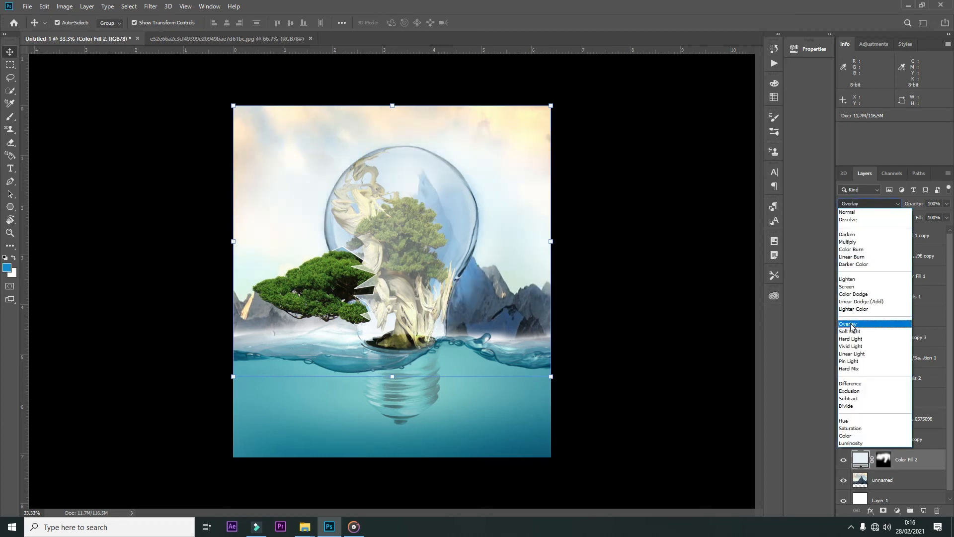
pyautogui.click(847, 286)
# Step: Recolour the haze fill to a stronger light blue and reduce its Fill to below 40%
pyautogui.doubleClick(861, 459)
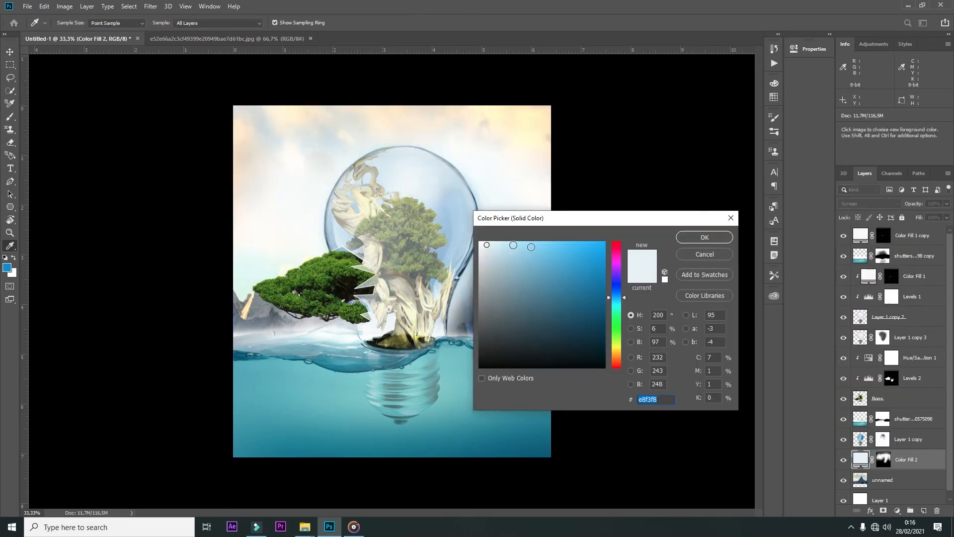
pyautogui.click(701, 238)
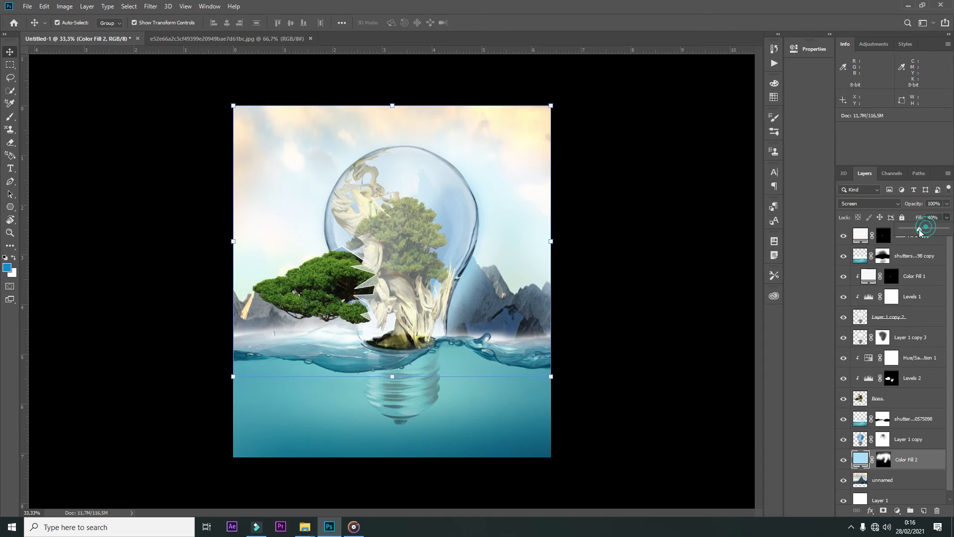
pyautogui.moveTo(920, 229); pyautogui.dragTo(911, 228)
# Step: Add an orange Solid Color fill at the top of the layer stack, above Color Fill 1 copy
pyautogui.click(522, 405)
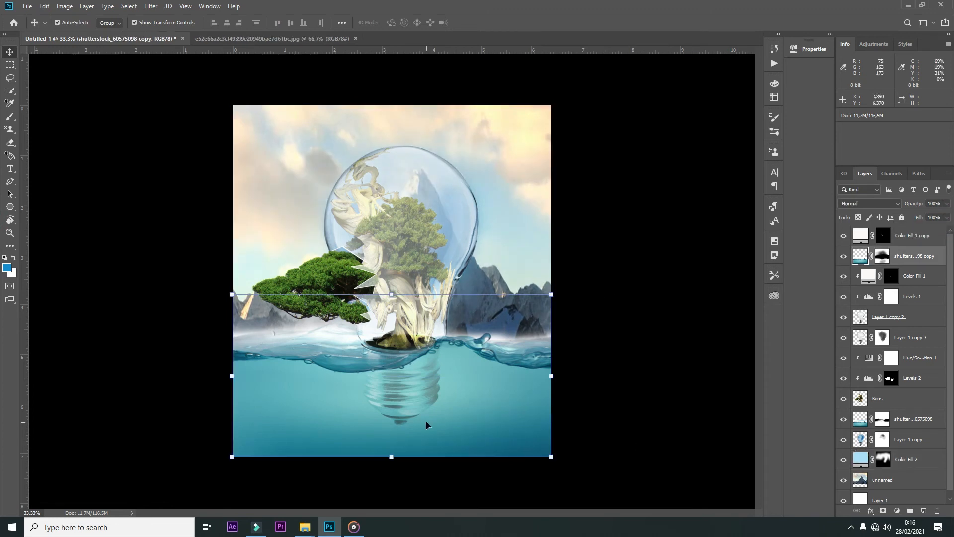
pyautogui.click(902, 230)
pyautogui.click(897, 511)
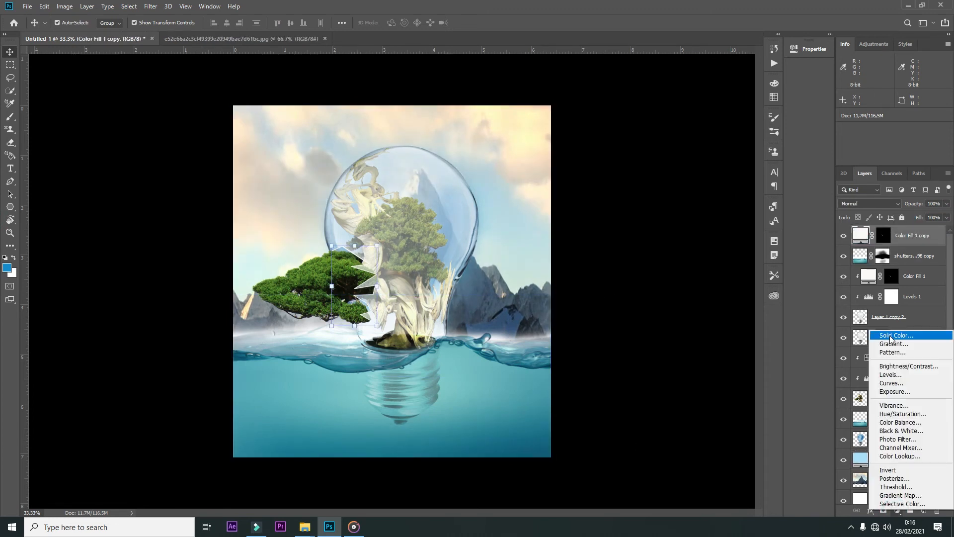
pyautogui.click(884, 334)
pyautogui.click(567, 245)
pyautogui.moveTo(567, 246); pyautogui.dragTo(584, 241)
pyautogui.moveTo(616, 352); pyautogui.dragTo(615, 357)
pyautogui.click(704, 237)
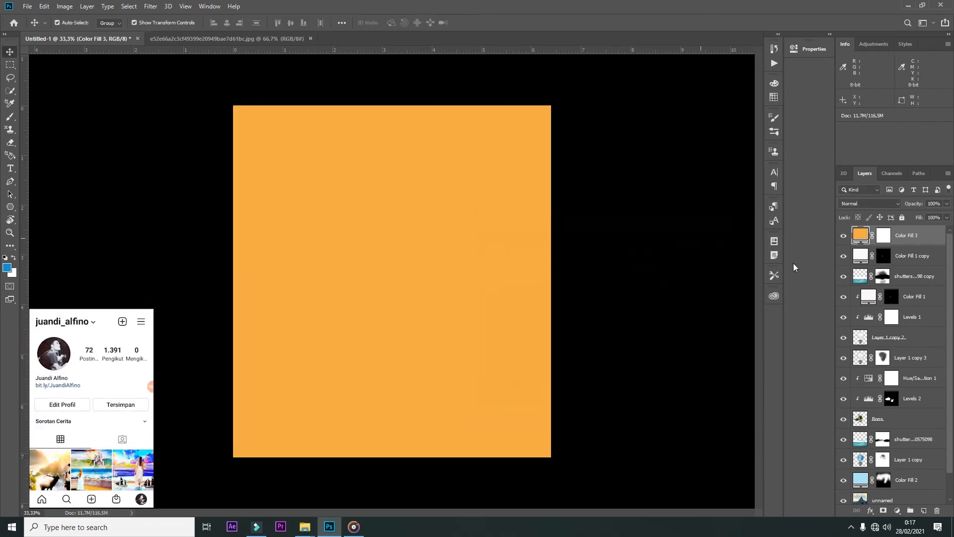
# Step: Invert the orange fill's mask and paint white with a 1500 px soft brush over the sky's upper right corner
pyautogui.click(884, 235)
pyautogui.hotkey('ctrl', 'i')
pyautogui.press('b')
pyautogui.press(']')
pyautogui.press(']')
pyautogui.press(']')
pyautogui.press(']')
pyautogui.moveTo(474, 169)
pyautogui.mouseDown()
pyautogui.moveTo(603, 149)
pyautogui.moveTo(587, 172)
pyautogui.mouseUp()
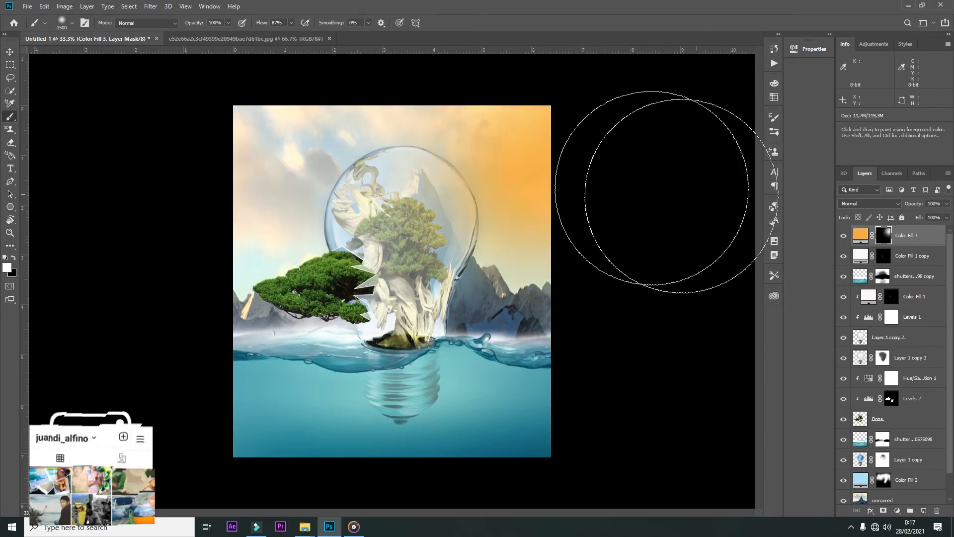
# Step: Extend the orange fill's mask across the sky with a white soft stroke and set the fill's blending mode to Lighter Color
pyautogui.hotkey('ctrl', '-')
pyautogui.moveTo(385, 131); pyautogui.dragTo(543, 207)
pyautogui.click(860, 235)
pyautogui.click(870, 203)
pyautogui.click(862, 303)
pyautogui.click(870, 203)
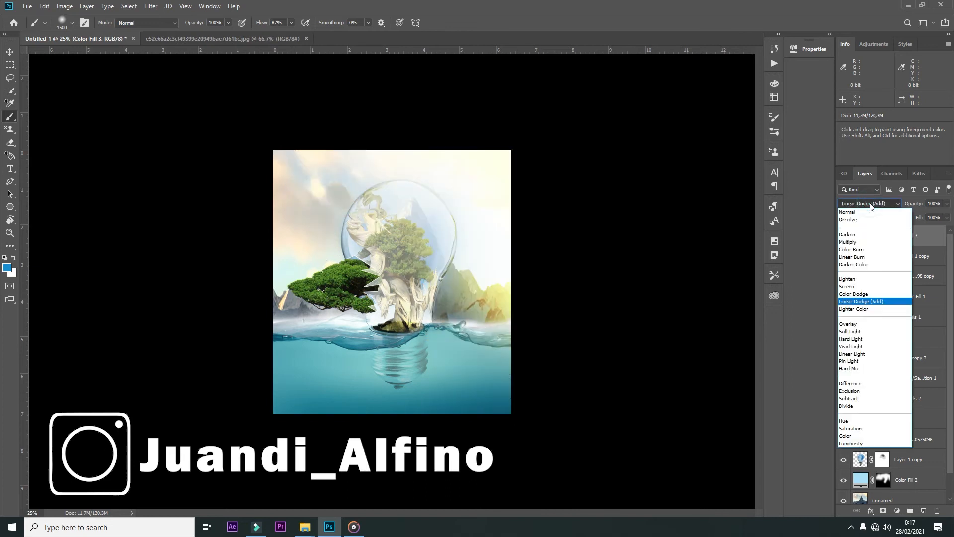
pyautogui.click(858, 309)
# Step: Paint black on the orange fill's mask over the mountains, bulb and water so the tint stays in the sky
pyautogui.click(883, 235)
pyautogui.moveTo(317, 261); pyautogui.dragTo(409, 318)
pyautogui.hotkey('ctrl', 'z')
pyautogui.press('x')
pyautogui.moveTo(401, 278); pyautogui.dragTo(477, 318)
pyautogui.moveTo(377, 244); pyautogui.dragTo(522, 312)
pyautogui.moveTo(352, 234)
pyautogui.mouseDown()
pyautogui.moveTo(361, 264)
pyautogui.moveTo(516, 329)
pyautogui.mouseUp()
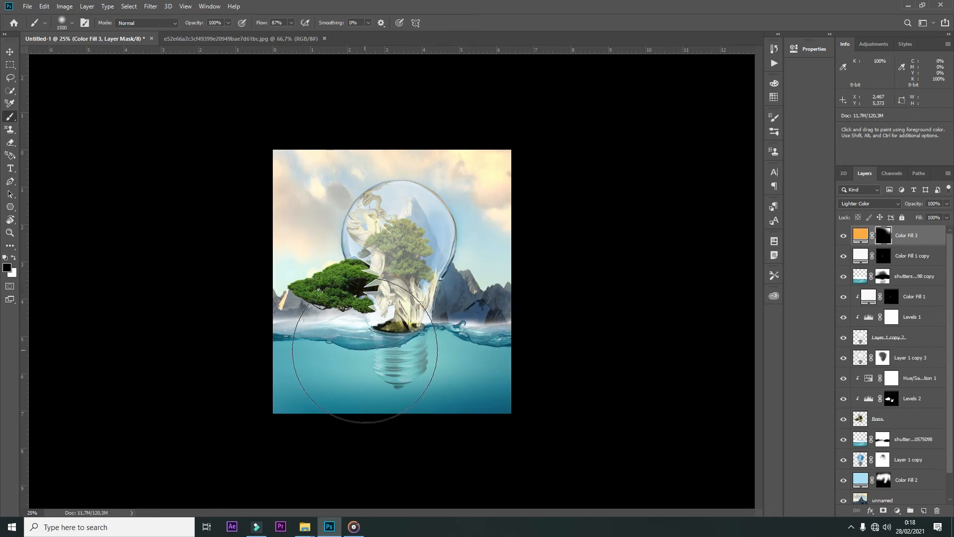
# Step: Darken the shadows and midtones of the mountain and sky background layer with Levels
pyautogui.press('v')
pyautogui.scroll(-1, 883, 470)
pyautogui.click(862, 474)
pyautogui.hotkey('ctrl', 'l')
pyautogui.moveTo(656, 401); pyautogui.dragTo(675, 399)
pyautogui.hotkey('ctrl', '+')
pyautogui.moveTo(595, 402); pyautogui.dragTo(607, 400)
pyautogui.moveTo(718, 401)
pyautogui.mouseDown()
pyautogui.moveTo(698, 401)
pyautogui.moveTo(727, 394)
pyautogui.mouseUp()
pyautogui.click(750, 328)
# Step: Darken the midtones of the mountain background layer slightly with Curves
pyautogui.hotkey('ctrl', 'm')
pyautogui.moveTo(707, 239)
pyautogui.mouseDown()
pyautogui.moveTo(709, 263)
pyautogui.moveTo(707, 255)
pyautogui.mouseUp()
pyautogui.click(894, 157)
pyautogui.click(185, 7)
pyautogui.click(204, 175)
pyautogui.click(185, 6)
pyautogui.click(204, 178)
pyautogui.click(186, 7)
pyautogui.click(206, 8)
pyautogui.click(205, 8)
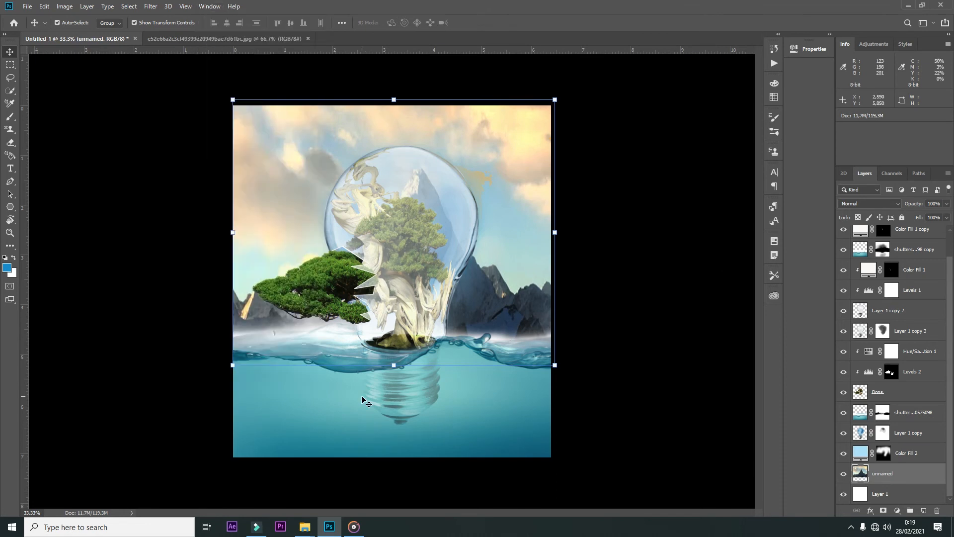
pyautogui.hotkey('ctrl', '-')
pyautogui.hotkey('ctrl', '+')
pyautogui.hotkey('ctrl', '+')
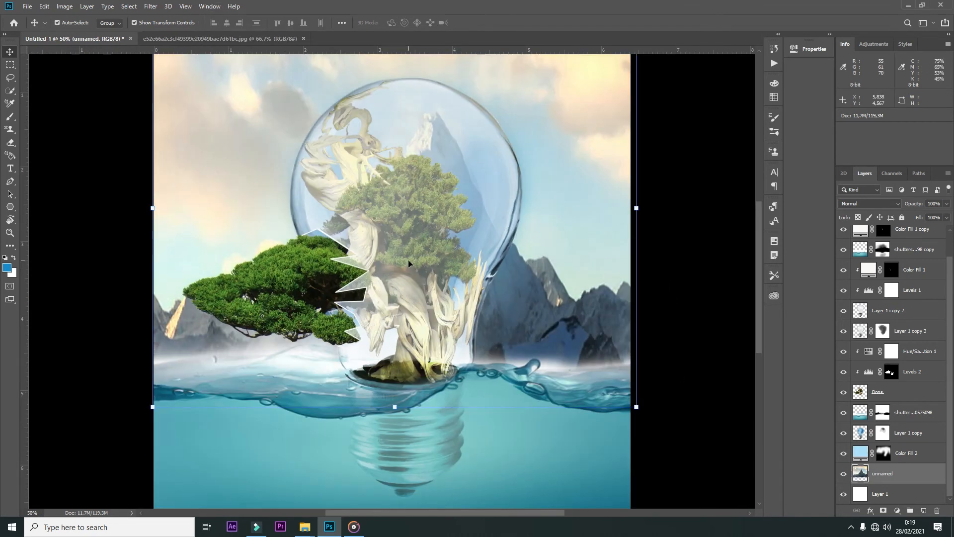
pyautogui.hotkey('ctrl', '-')
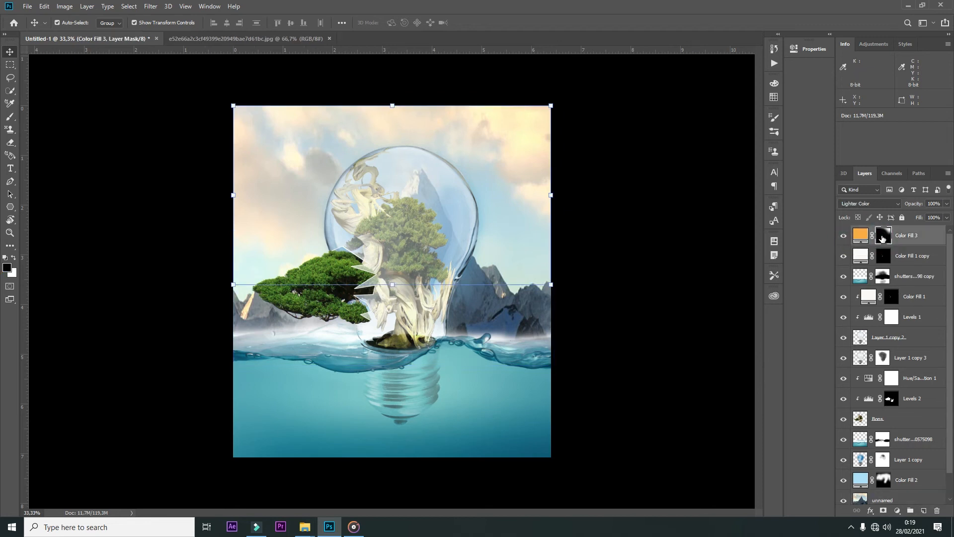
# Step: Recolour the orange sky fill, Color Fill 3, to a vivid purple
pyautogui.doubleClick(860, 235)
pyautogui.click(618, 296)
pyautogui.moveTo(619, 295); pyautogui.dragTo(615, 266)
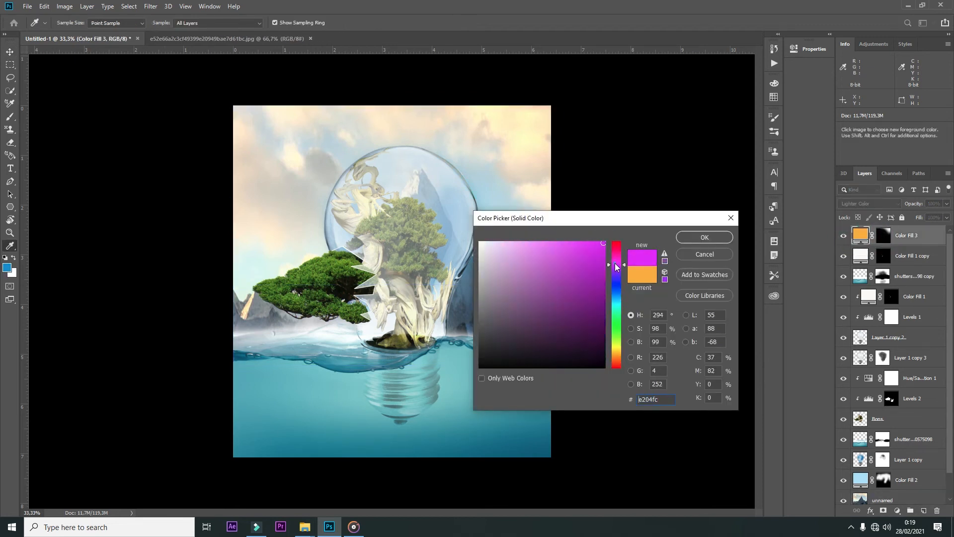
pyautogui.click(478, 408)
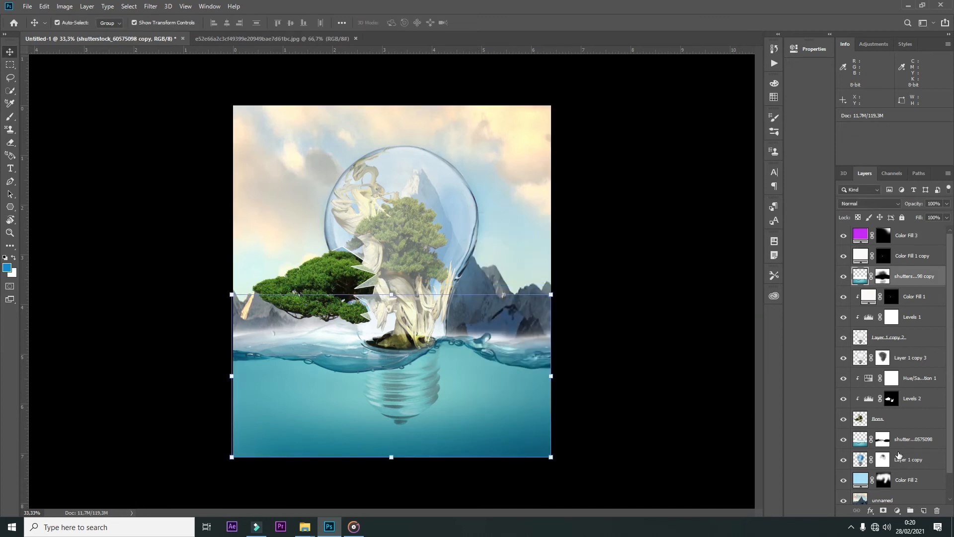
# Step: Duplicate the purple fill, replace the original's mask with a fresh white one and place the original beneath the bonsai layer
pyautogui.click(907, 236)
pyautogui.hotkey('ctrl', 'j')
pyautogui.rightClick(882, 256)
pyautogui.click(881, 273)
pyautogui.click(884, 510)
pyautogui.moveTo(909, 257); pyautogui.dragTo(912, 445)
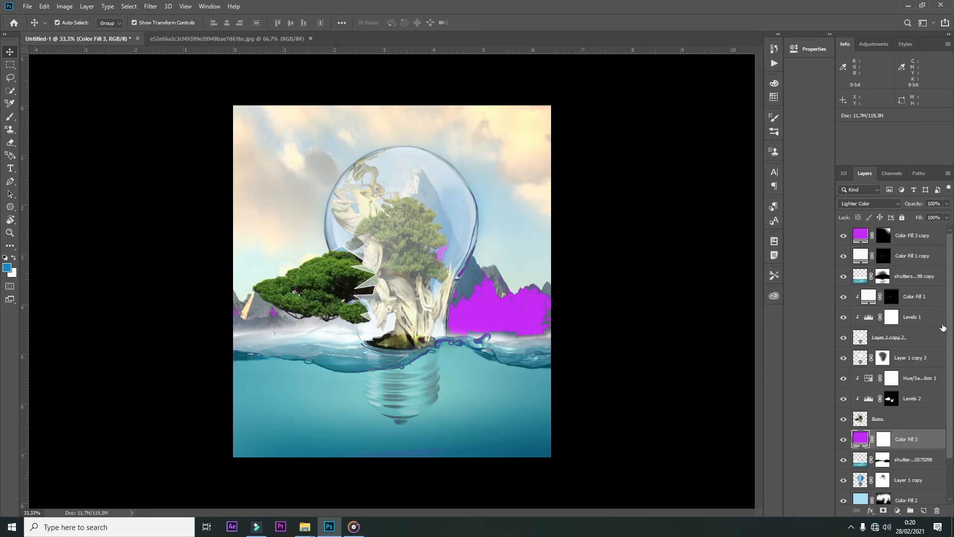
# Step: Try inverting the top purple fill's mask, restore it, and invert the mask of the purple fill beneath the bonsai
pyautogui.click(884, 238)
pyautogui.hotkey('ctrl', 'i')
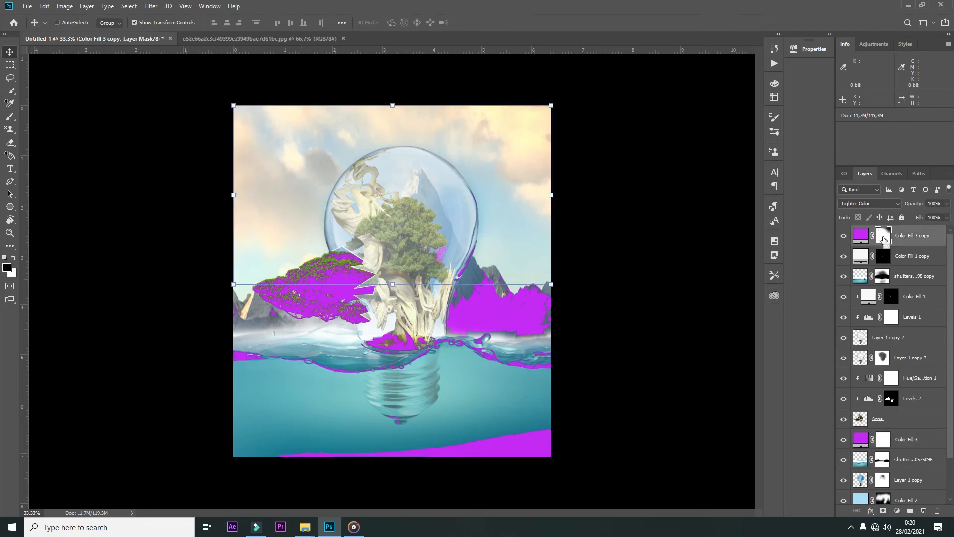
pyautogui.hotkey('ctrl', 'i')
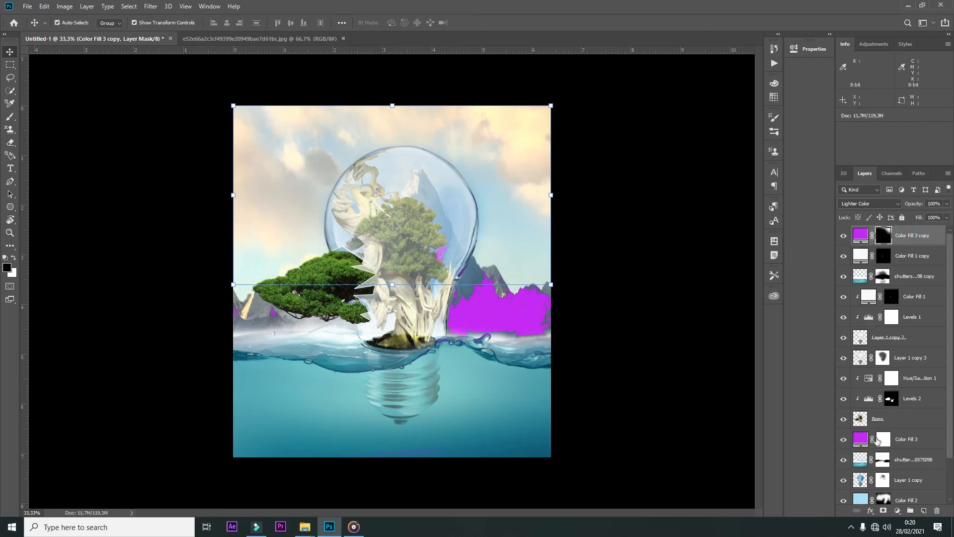
pyautogui.scroll(-2, 859, 440)
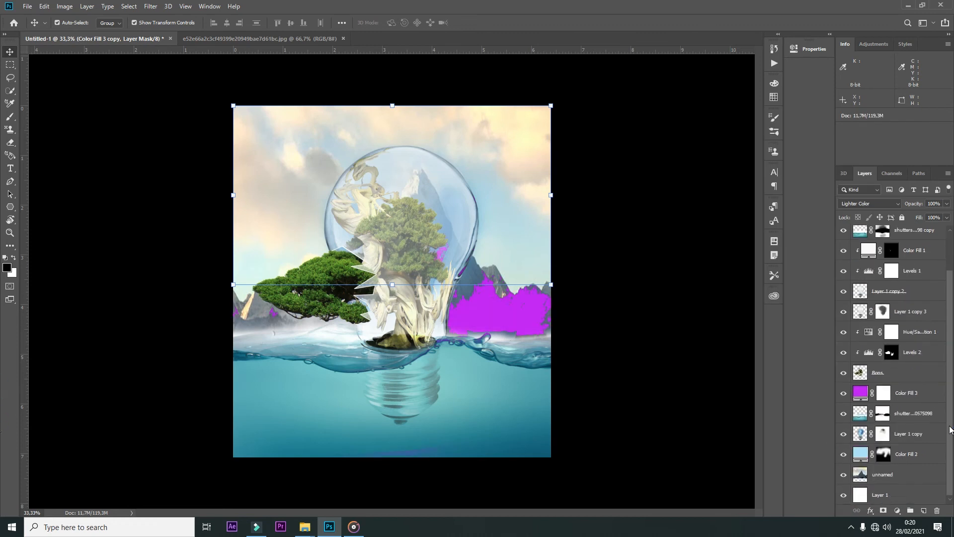
pyautogui.click(884, 393)
pyautogui.hotkey('ctrl', 'i')
# Step: Recolour the purple fill beneath the bonsai to a deep blue sampled from the water
pyautogui.doubleClick(860, 392)
pyautogui.click(301, 375)
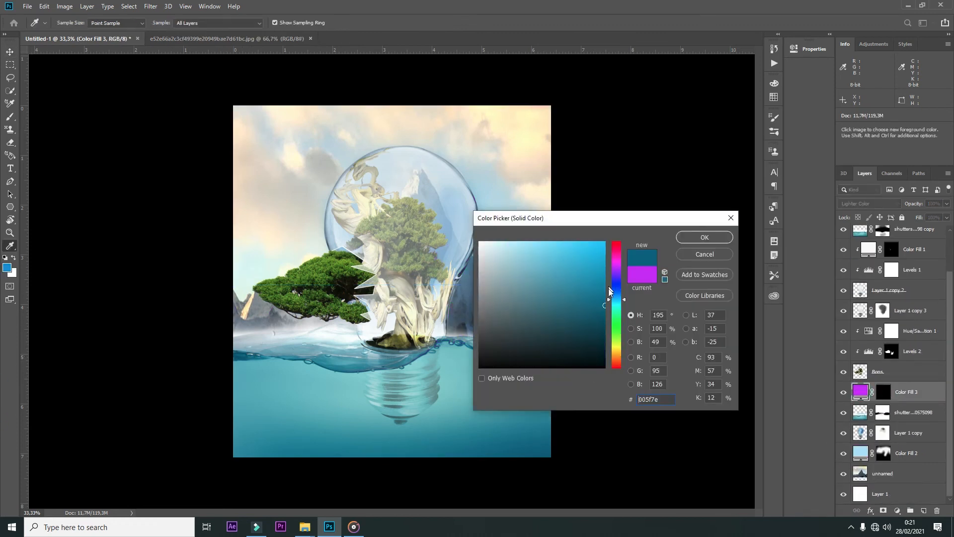
pyautogui.click(235, 356)
pyautogui.press('Return')
# Step: Try brushing the deep blue fill in over the water and right mountains on its mask, and delete that fill layer
pyautogui.click(885, 395)
pyautogui.press('b')
pyautogui.press('d')
pyautogui.moveTo(277, 415)
pyautogui.mouseDown()
pyautogui.moveTo(404, 437)
pyautogui.moveTo(277, 426)
pyautogui.moveTo(632, 347)
pyautogui.mouseUp()
pyautogui.click(912, 394)
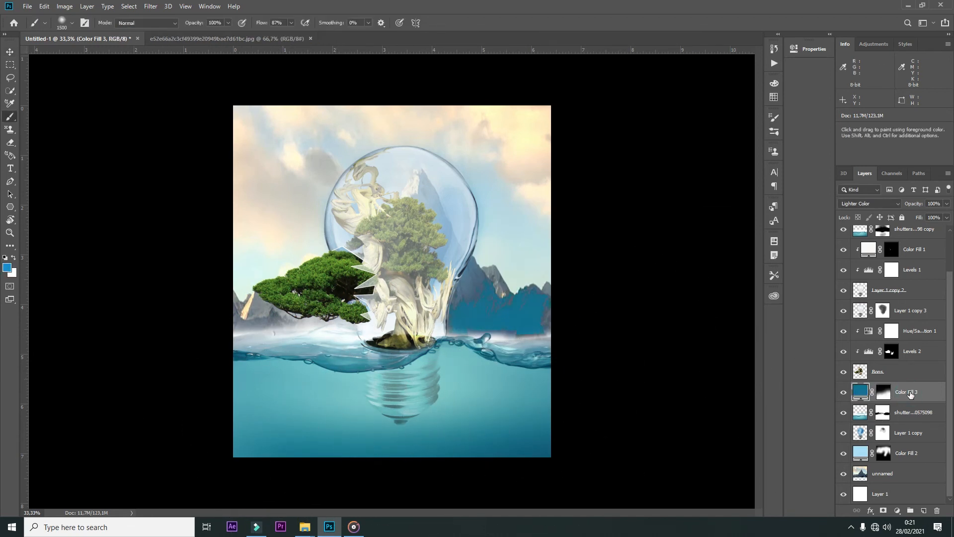
pyautogui.press('Delete')
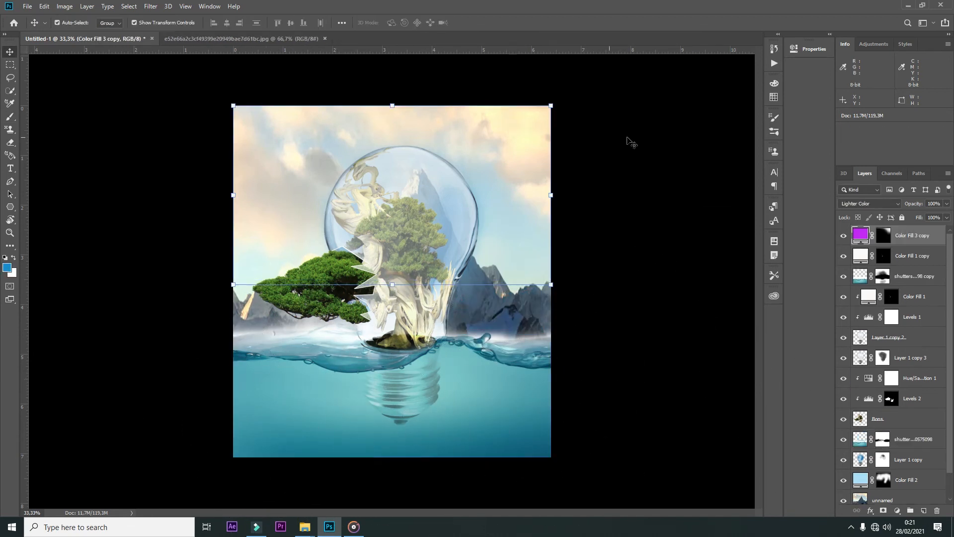
# Step: Recolour the haze fill above the mountain layer, Color Fill 2, to white
pyautogui.hotkey('ctrl', '-')
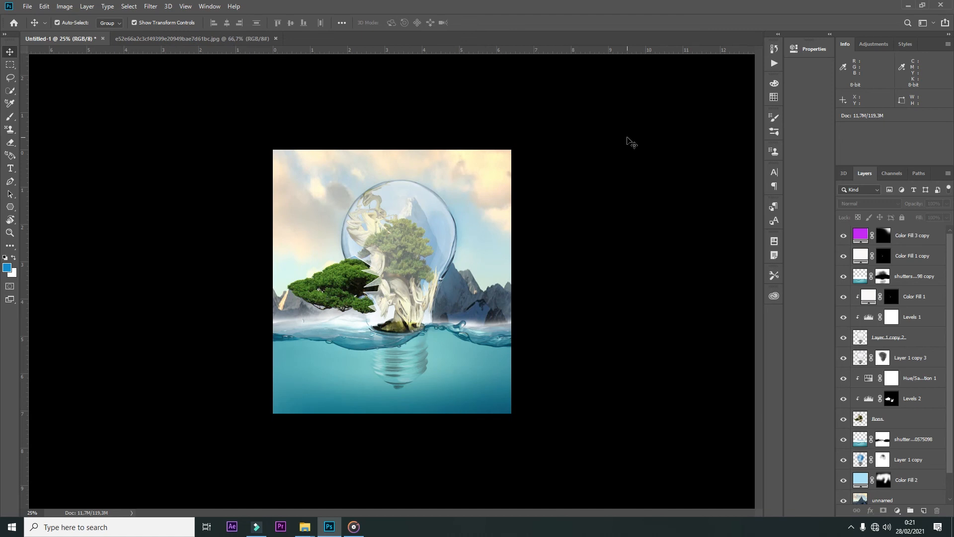
pyautogui.scroll(-1, 895, 423)
pyautogui.click(878, 472)
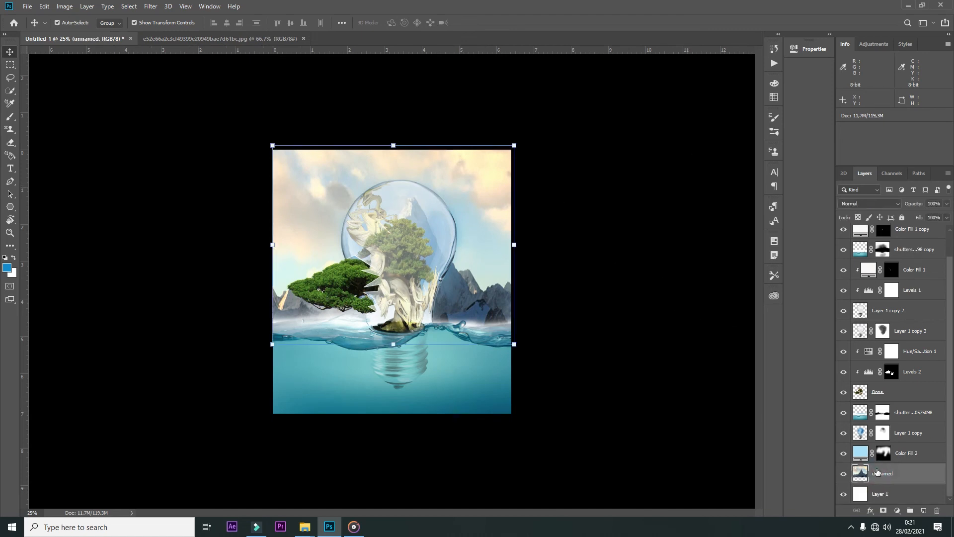
pyautogui.click(844, 455)
pyautogui.click(843, 456)
pyautogui.doubleClick(860, 453)
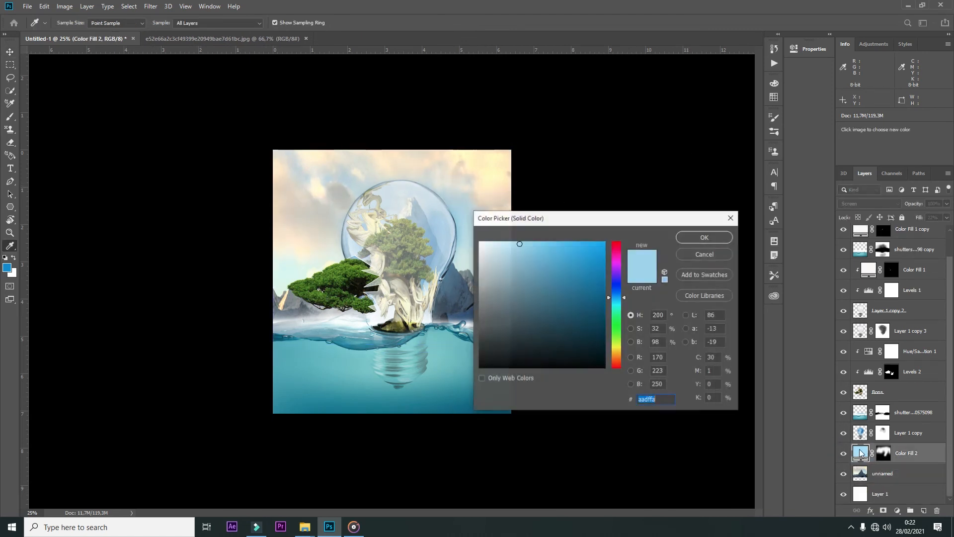
pyautogui.click(695, 238)
# Step: Clip a Color Balance adjustment to the mountain layer with midtones at Cyan-Red -65 and Yellow-Blue +49
pyautogui.click(883, 473)
pyautogui.click(897, 511)
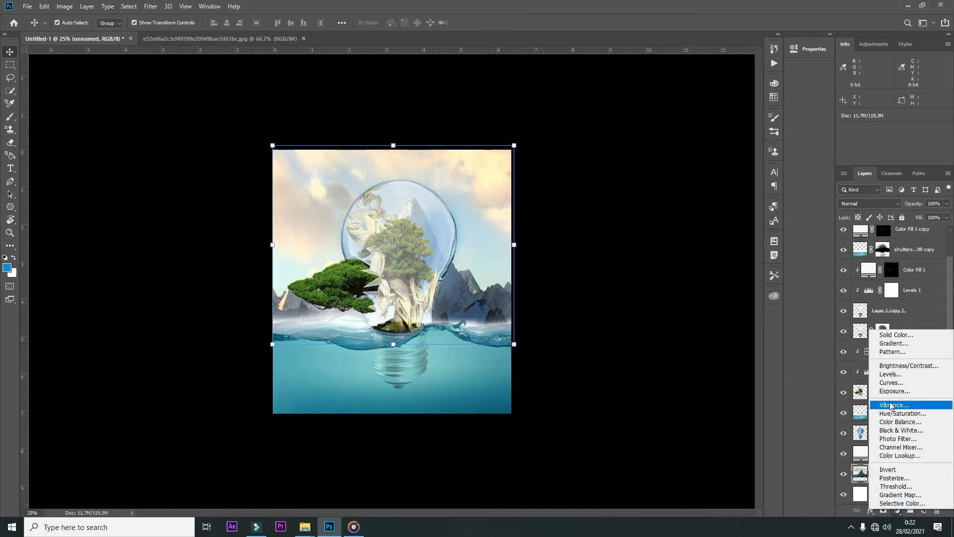
pyautogui.click(887, 458)
pyautogui.click(708, 283)
pyautogui.moveTo(661, 100); pyautogui.dragTo(660, 101)
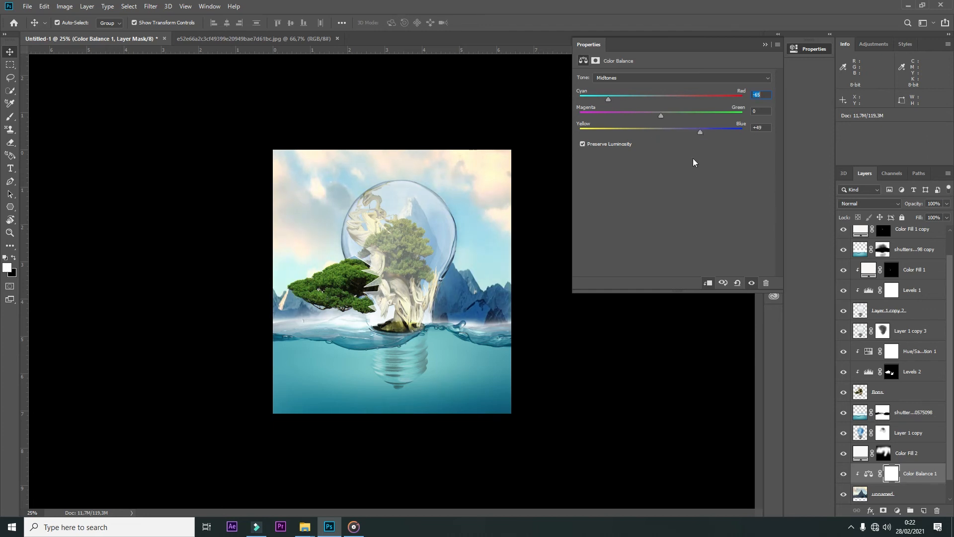
pyautogui.click(765, 44)
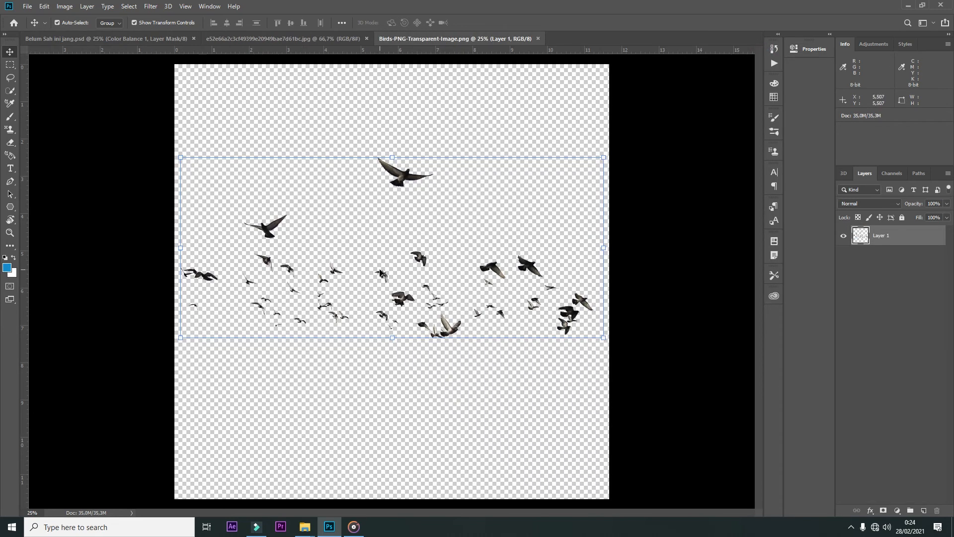
# Step: Select the lower flock in Birds-PNG-Transparent-Image.png and bring those birds into the light bulb composite over the sky
pyautogui.moveTo(176, 292)
pyautogui.mouseDown()
pyautogui.moveTo(250, 261)
pyautogui.moveTo(291, 276)
pyautogui.moveTo(385, 264)
pyautogui.mouseUp()
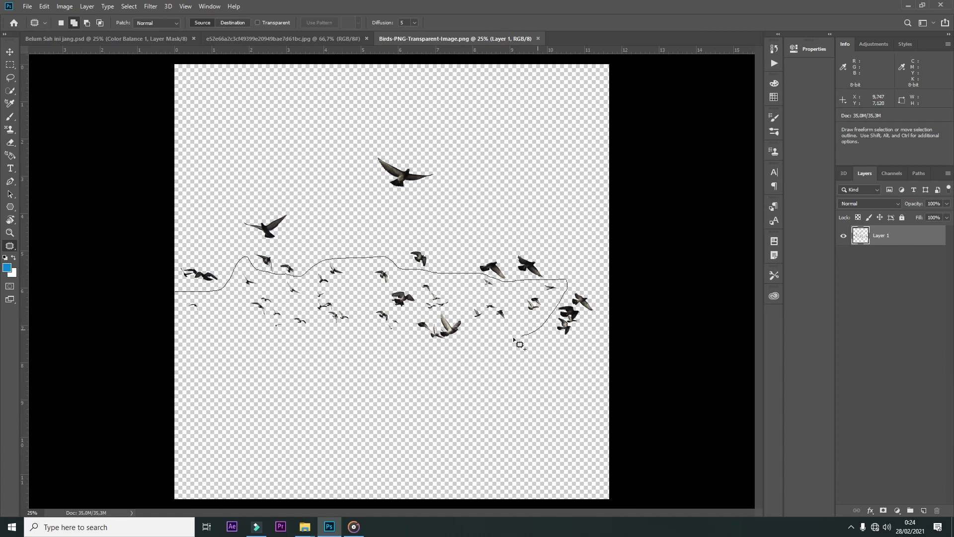
pyautogui.moveTo(358, 309); pyautogui.dragTo(159, 298)
pyautogui.press('Delete')
pyautogui.hotkey('ctrl', 'd')
pyautogui.press('v')
pyautogui.moveTo(381, 273); pyautogui.dragTo(373, 175)
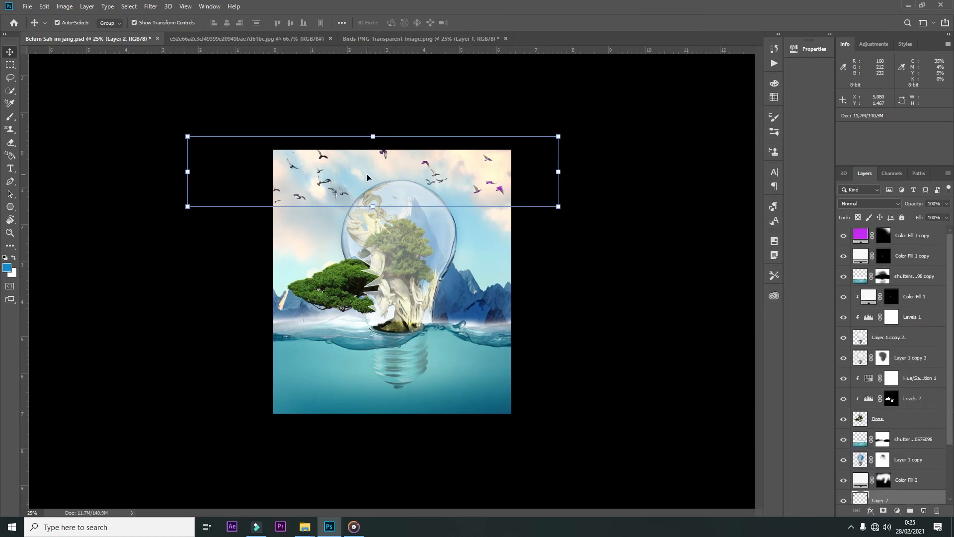
# Step: Raise the birds layer to the top of the stack, shrink the flock and place it above the bonsai's outer branch
pyautogui.moveTo(895, 499); pyautogui.dragTo(890, 233)
pyautogui.moveTo(558, 137); pyautogui.dragTo(325, 214)
pyautogui.moveTo(254, 197); pyautogui.dragTo(324, 260)
pyautogui.press('Return')
# Step: Darken the birds with Levels, setting the black input level to 114
pyautogui.hotkey('ctrl', 'l')
pyautogui.moveTo(648, 402); pyautogui.dragTo(649, 402)
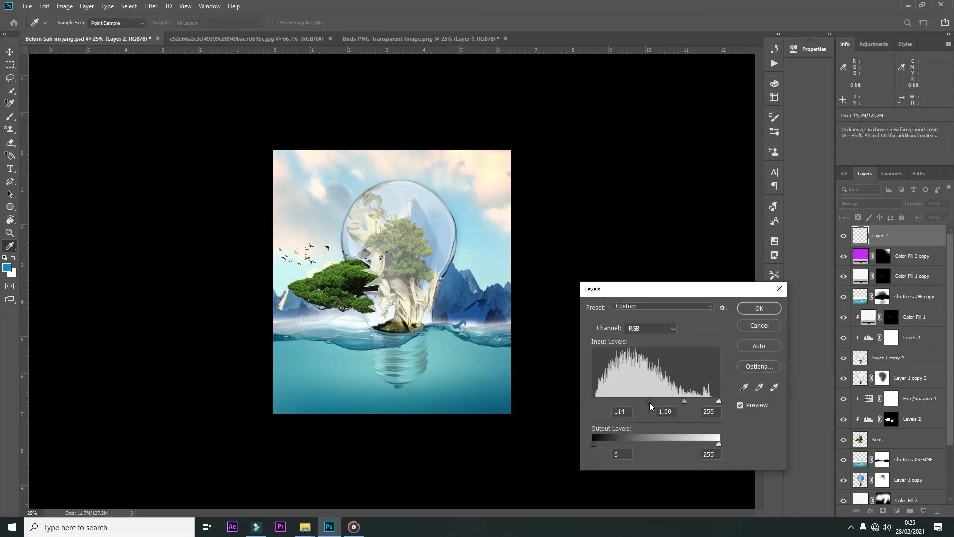
pyautogui.click(749, 308)
# Step: Merge the composite's visible layers into a single layer and duplicate it
pyautogui.keyDown('ctrl'); pyautogui.click(437, 190); pyautogui.keyUp('ctrl')
pyautogui.hotkey('ctrl', '+')
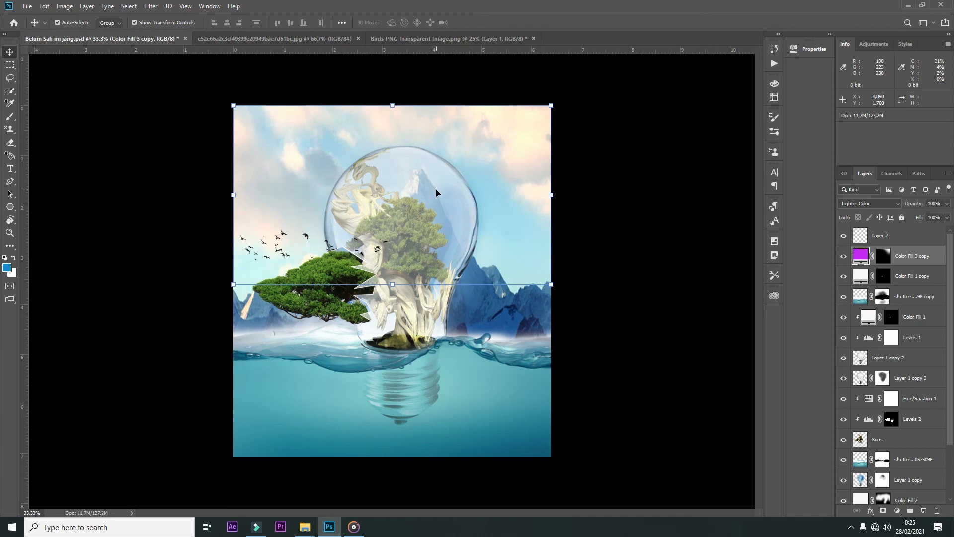
pyautogui.click(405, 200)
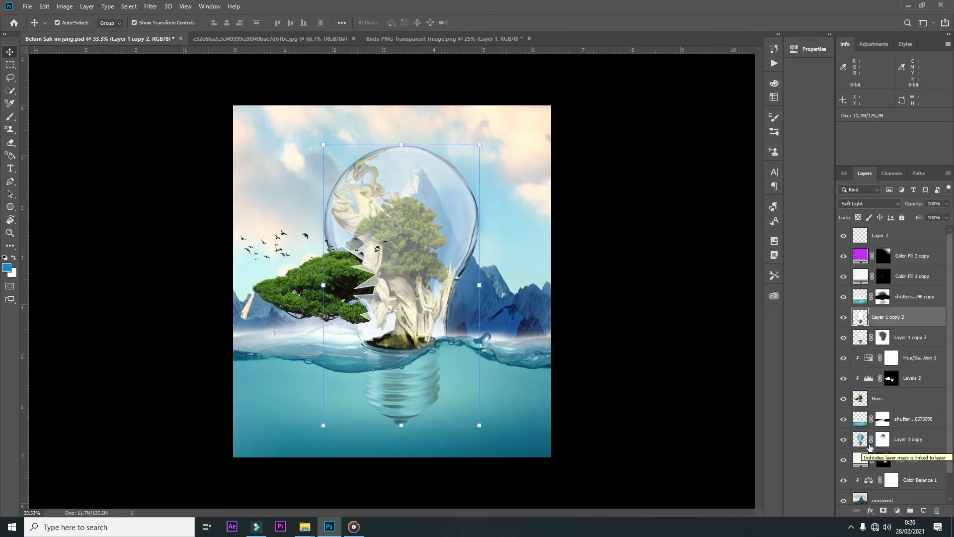
pyautogui.click(517, 181)
pyautogui.click(949, 173)
pyautogui.click(875, 453)
pyautogui.hotkey('ctrl', 'j')
# Step: Apply the Camera Raw Filter to the merged copy with Exposure -0.55, Contrast +26, Highlights +27, Shadows +13 and Blacks -43
pyautogui.click(150, 6)
pyautogui.click(162, 64)
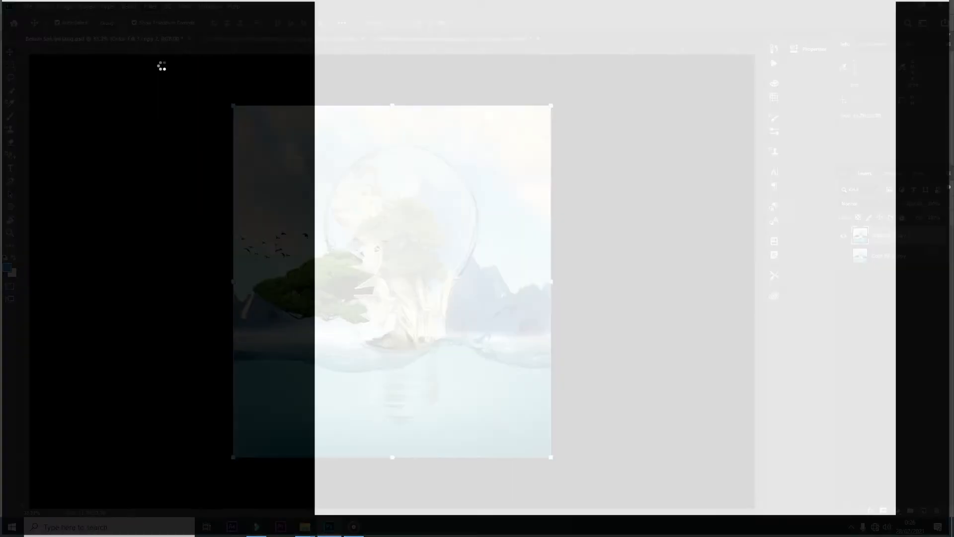
pyautogui.moveTo(879, 224); pyautogui.dragTo(891, 240)
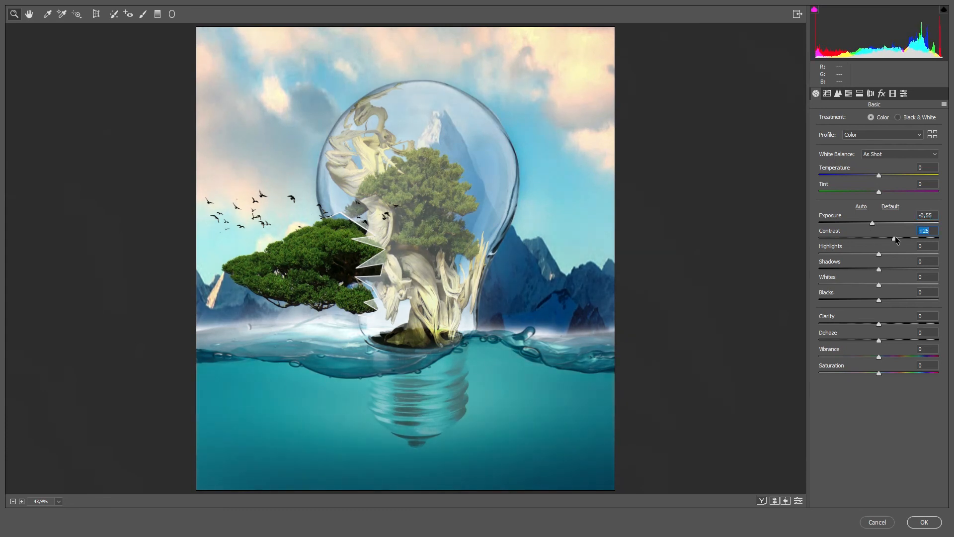
pyautogui.moveTo(879, 255); pyautogui.dragTo(851, 301)
pyautogui.hotkey('ctrl', '-')
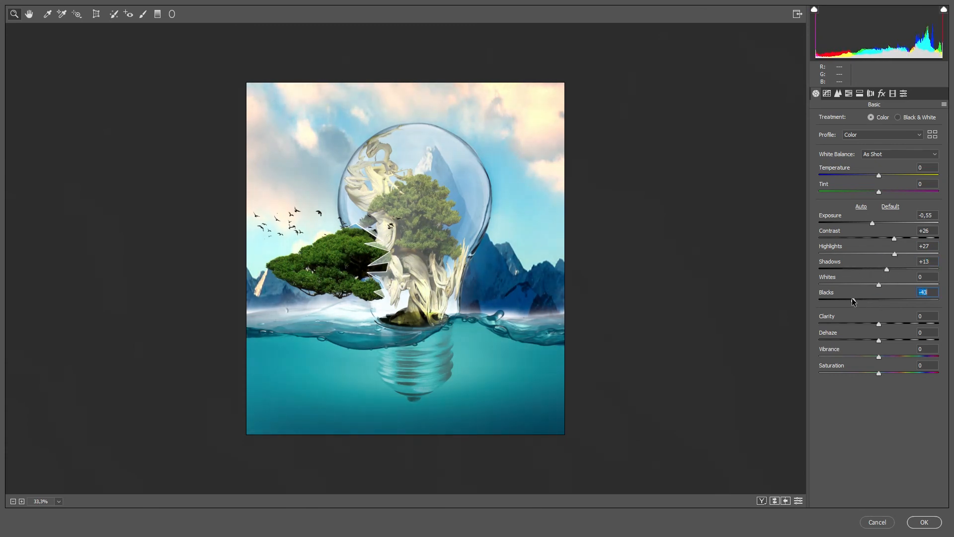
# Step: Set Clarity +17, Dehaze +10, Vibrance +19, Saturation -19, Whites -28 and Temperature +1 in Camera Raw
pyautogui.moveTo(879, 324); pyautogui.dragTo(868, 372)
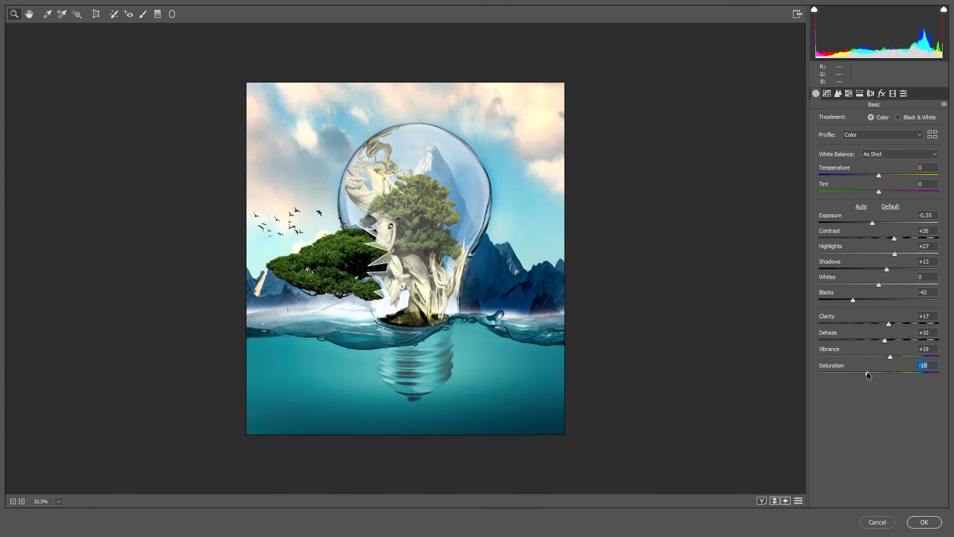
pyautogui.moveTo(881, 284)
pyautogui.mouseDown()
pyautogui.moveTo(794, 288)
pyautogui.moveTo(909, 285)
pyautogui.moveTo(864, 286)
pyautogui.mouseUp()
pyautogui.moveTo(886, 176)
pyautogui.mouseDown()
pyautogui.moveTo(893, 173)
pyautogui.moveTo(880, 179)
pyautogui.mouseUp()
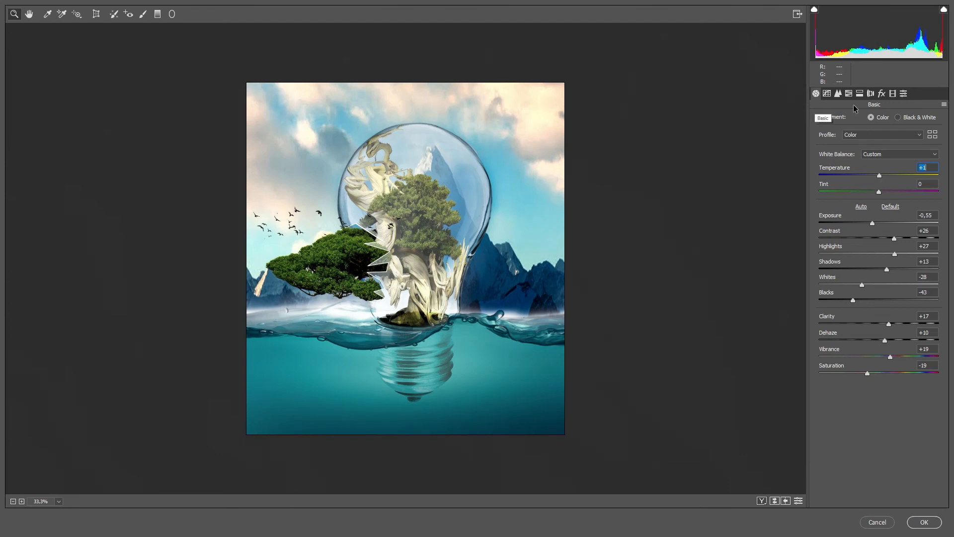